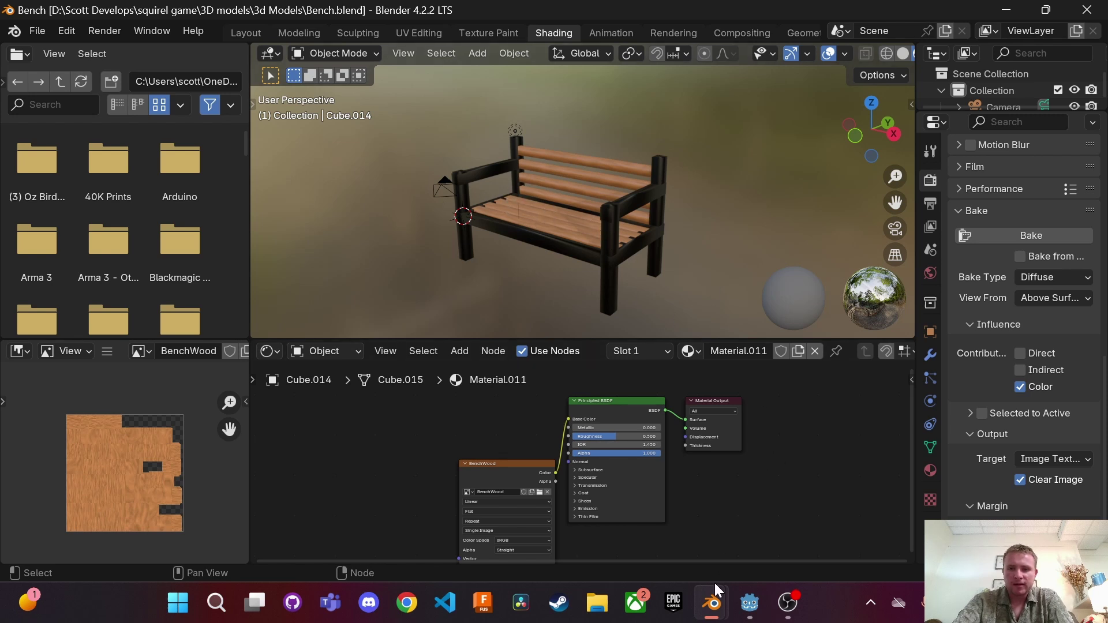
# In Godot, orbit toward the bench and move the untextured grass forward beside it.
pyautogui.click(749, 606)
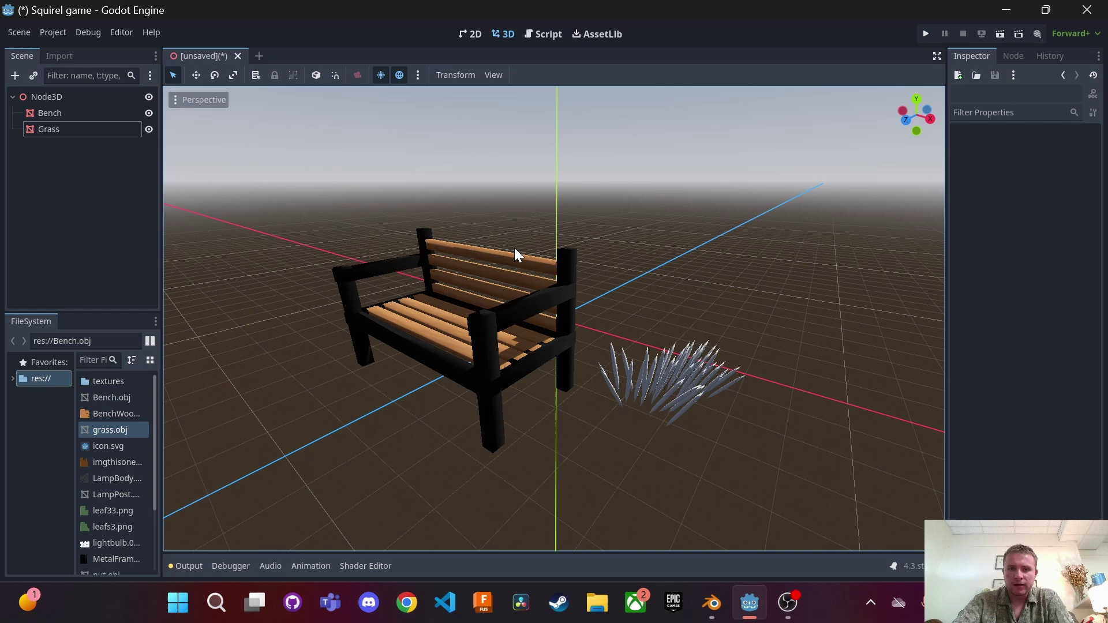
pyautogui.moveTo(452, 325); pyautogui.dragTo(477, 301, button='middle')
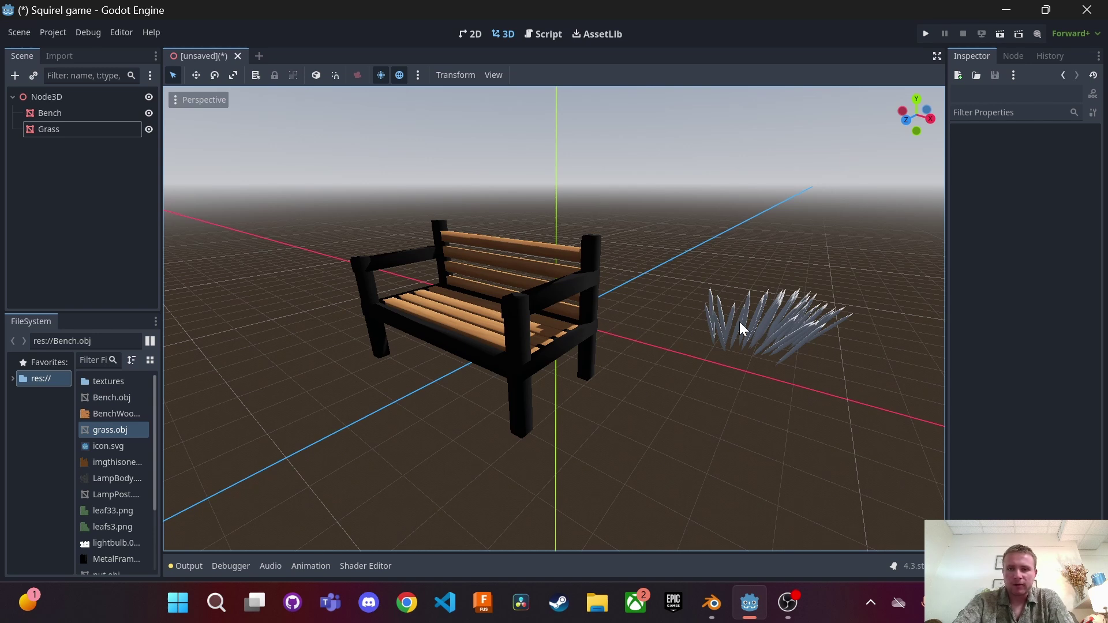
pyautogui.click(762, 330)
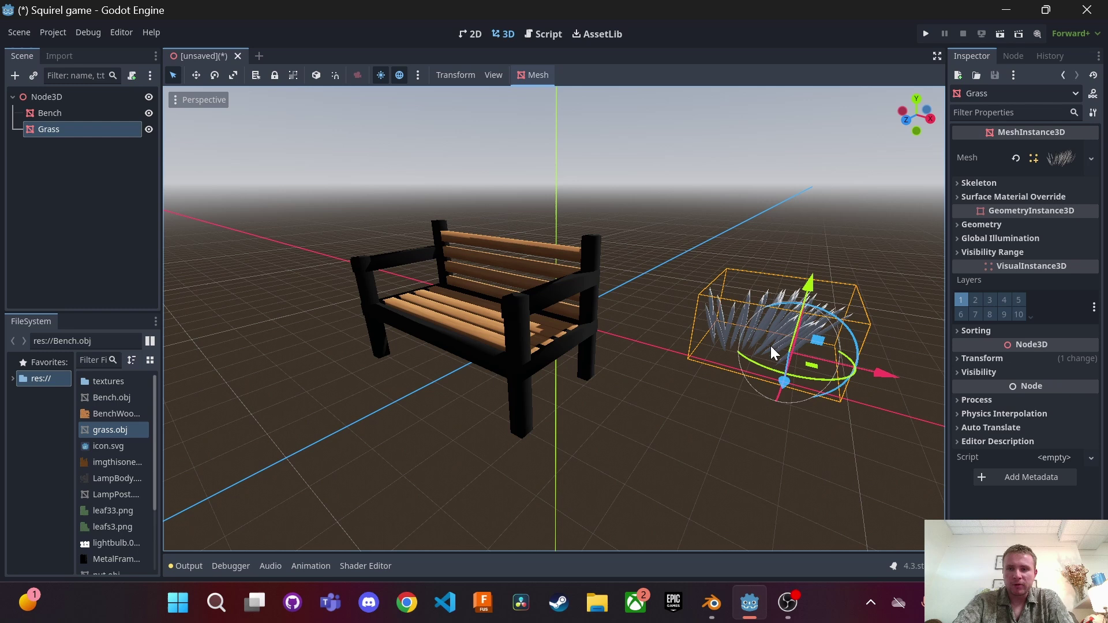
pyautogui.click(777, 381)
pyautogui.moveTo(777, 381); pyautogui.dragTo(775, 358, button='middle')
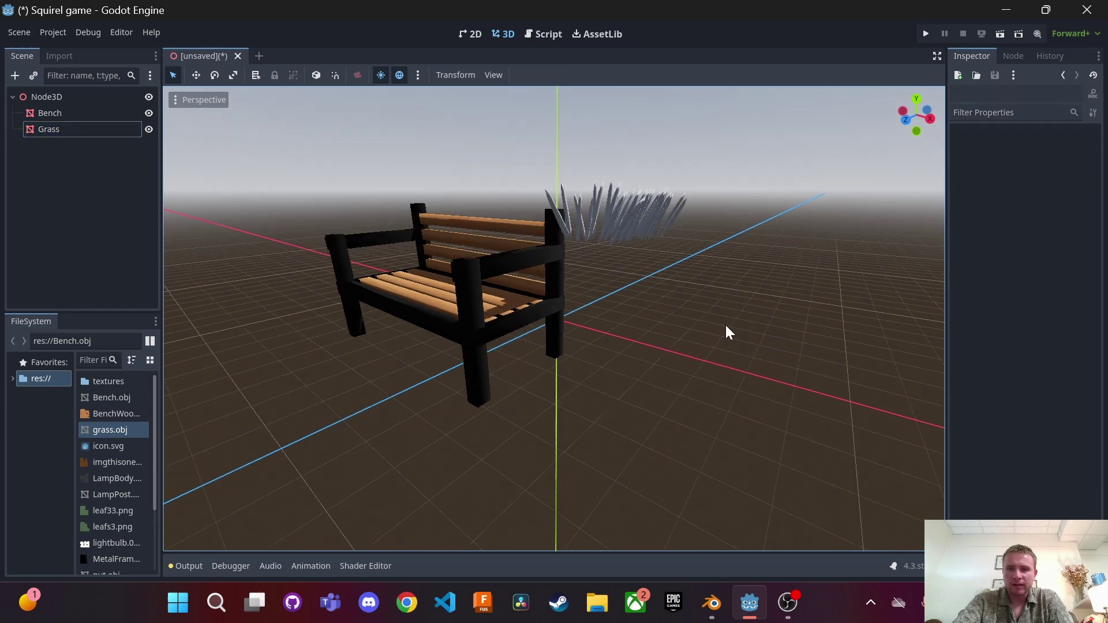
pyautogui.moveTo(641, 229); pyautogui.dragTo(642, 319)
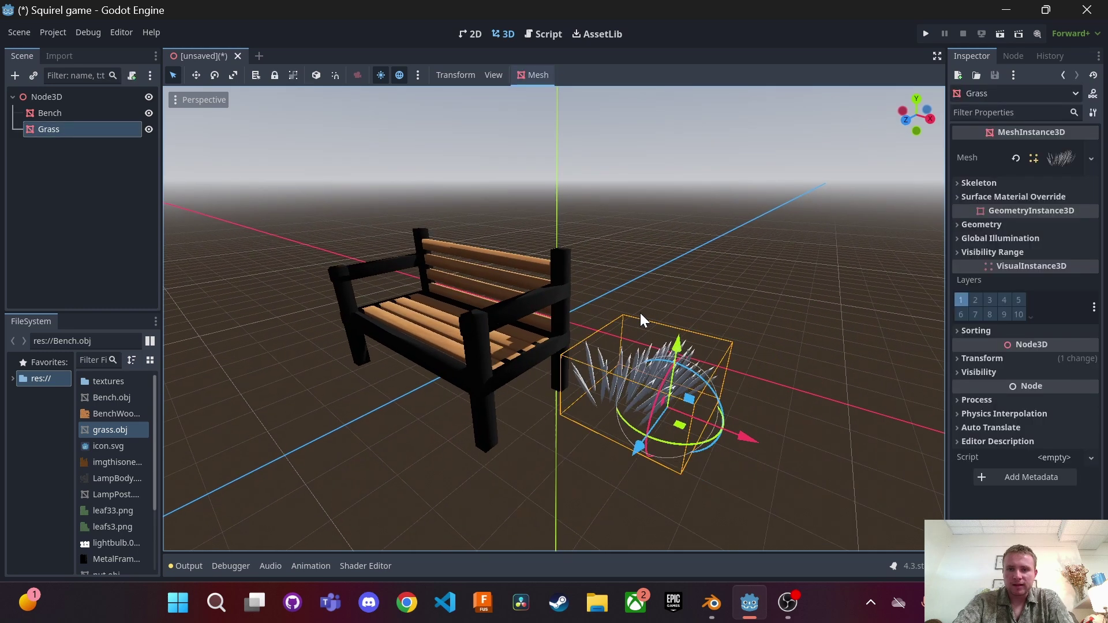
pyautogui.click(737, 297)
pyautogui.click(649, 379)
pyautogui.click(769, 319)
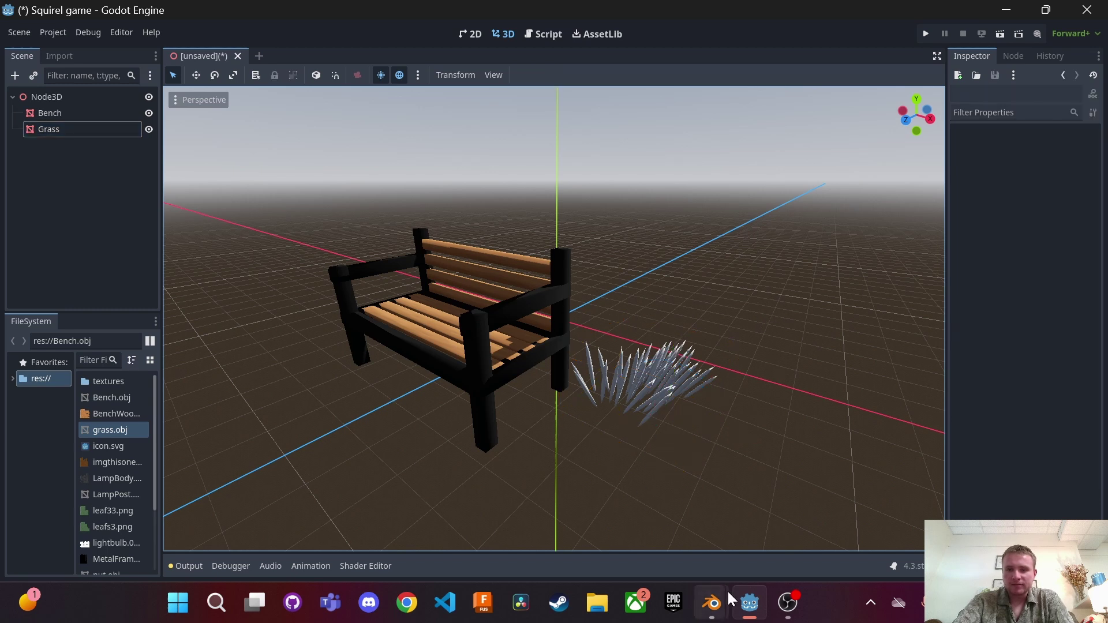
# Inspect the grass model in the Blender grass file by orbiting around it.
pyautogui.moveTo(713, 603)
pyautogui.click(805, 502)
pyautogui.moveTo(542, 204); pyautogui.dragTo(507, 238, button='middle')
# Back in Godot, delete the Grass node and confirm the deletion.
pyautogui.click(749, 603)
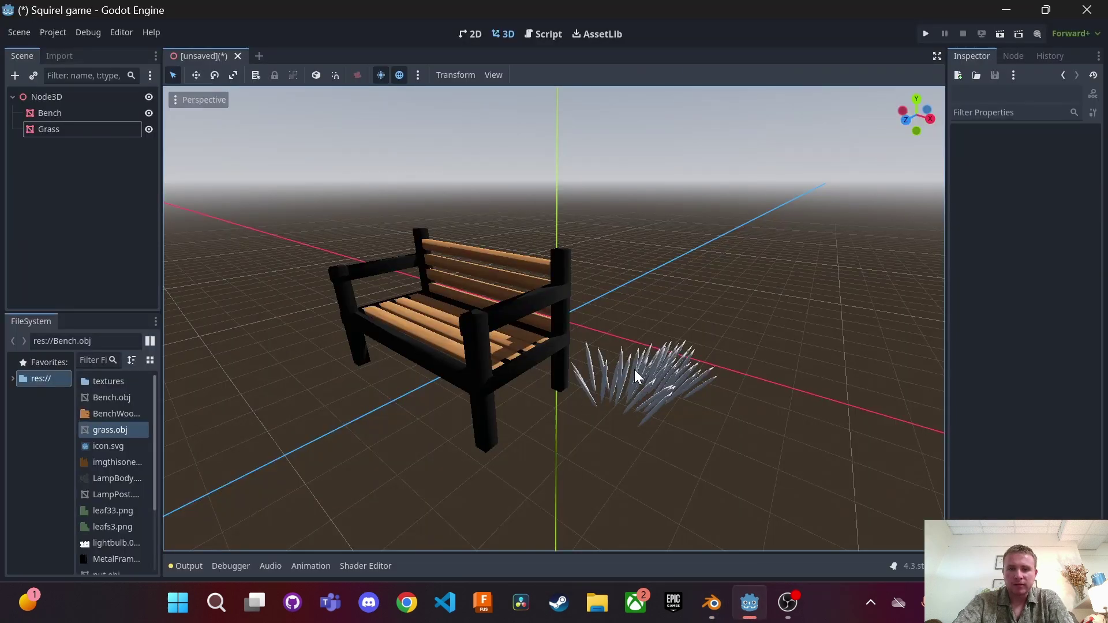
pyautogui.click(716, 370)
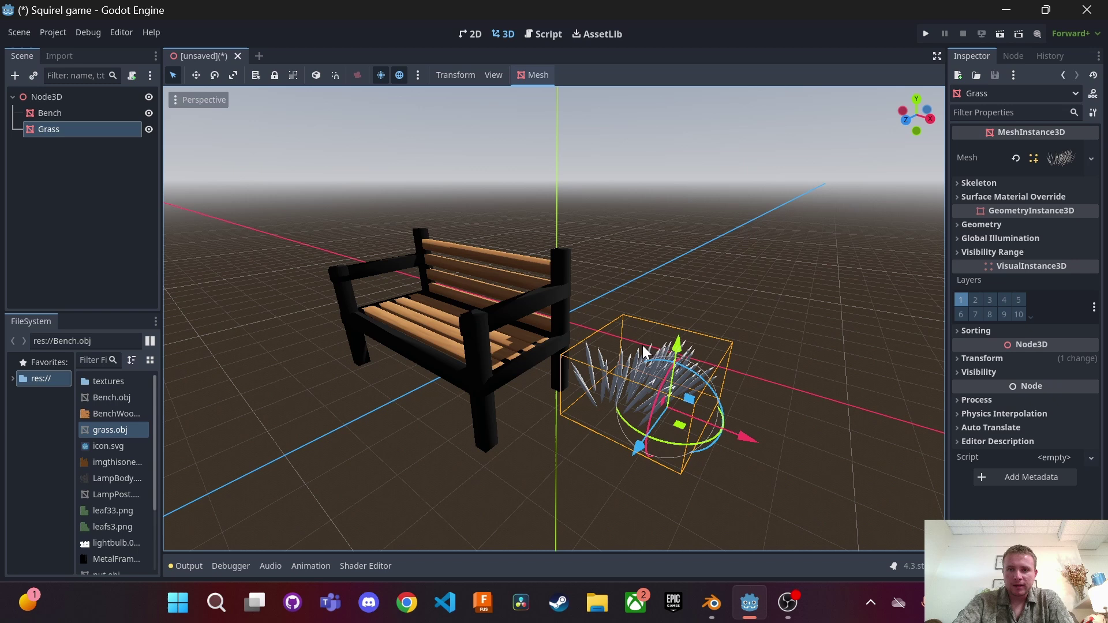
pyautogui.press('Delete')
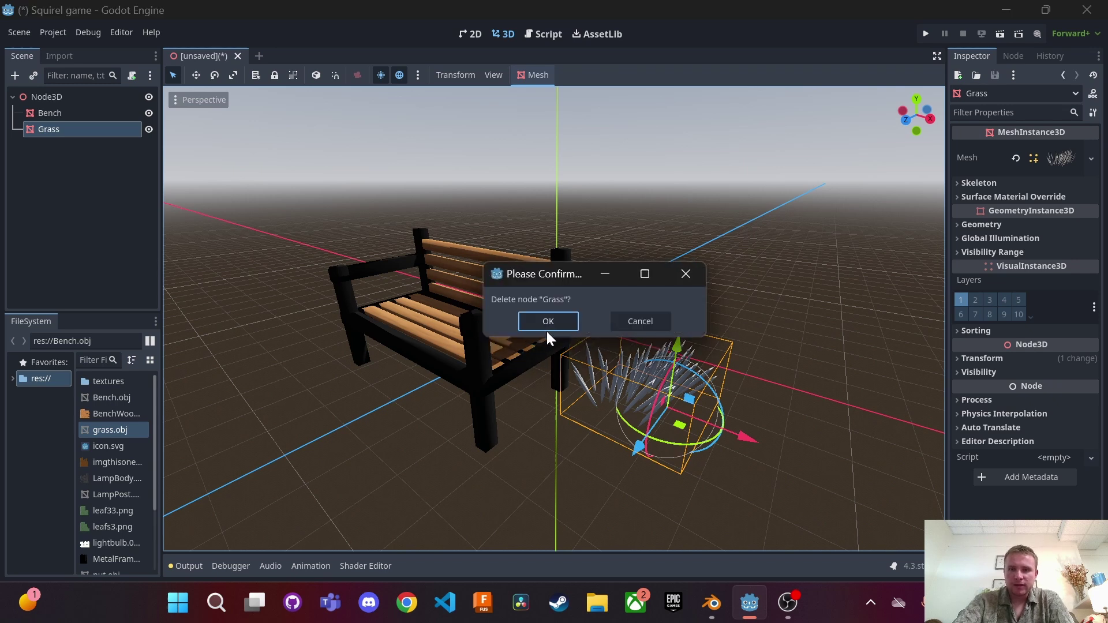
pyautogui.click(548, 321)
# In UV Editing, select all of the grass mesh, apply Smart UV Project, then return to Shading.
pyautogui.moveTo(720, 600)
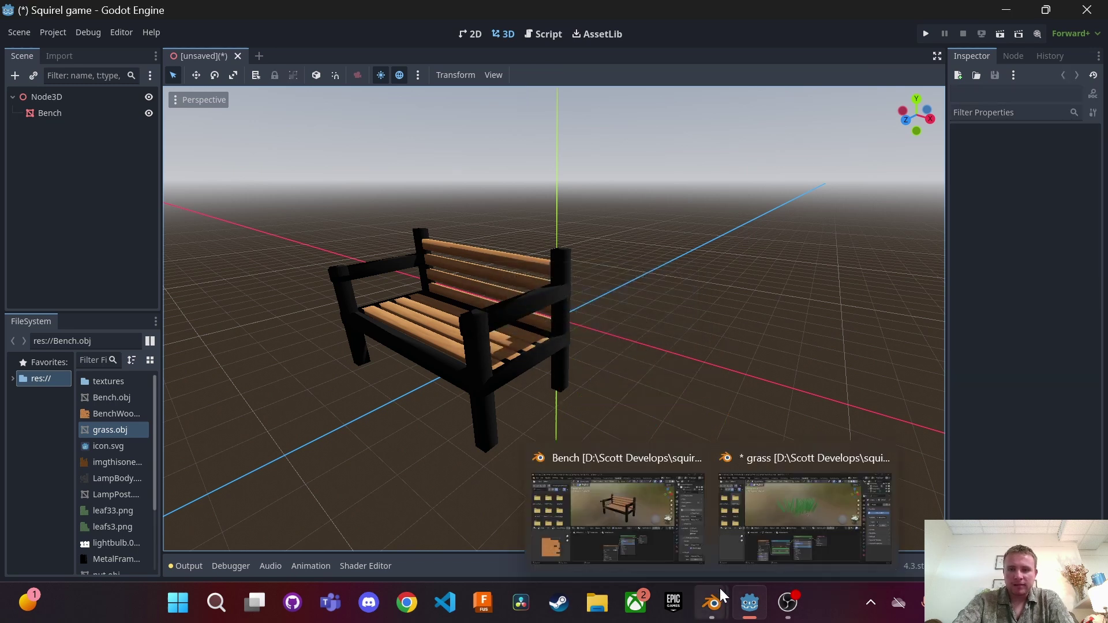
pyautogui.click(752, 534)
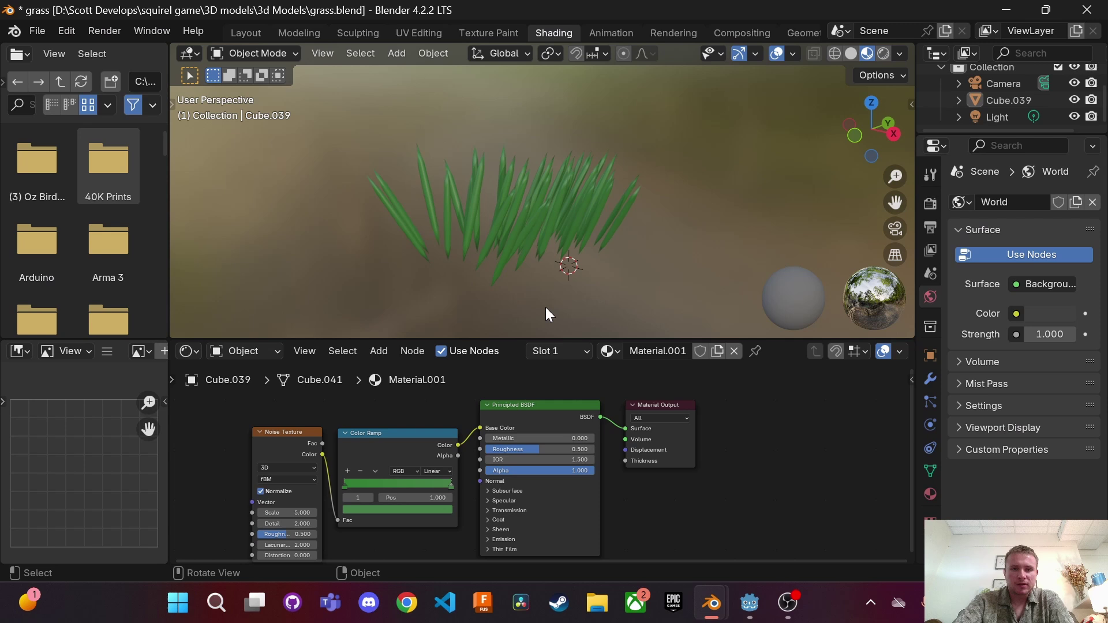
pyautogui.scroll(-2, 523, 271)
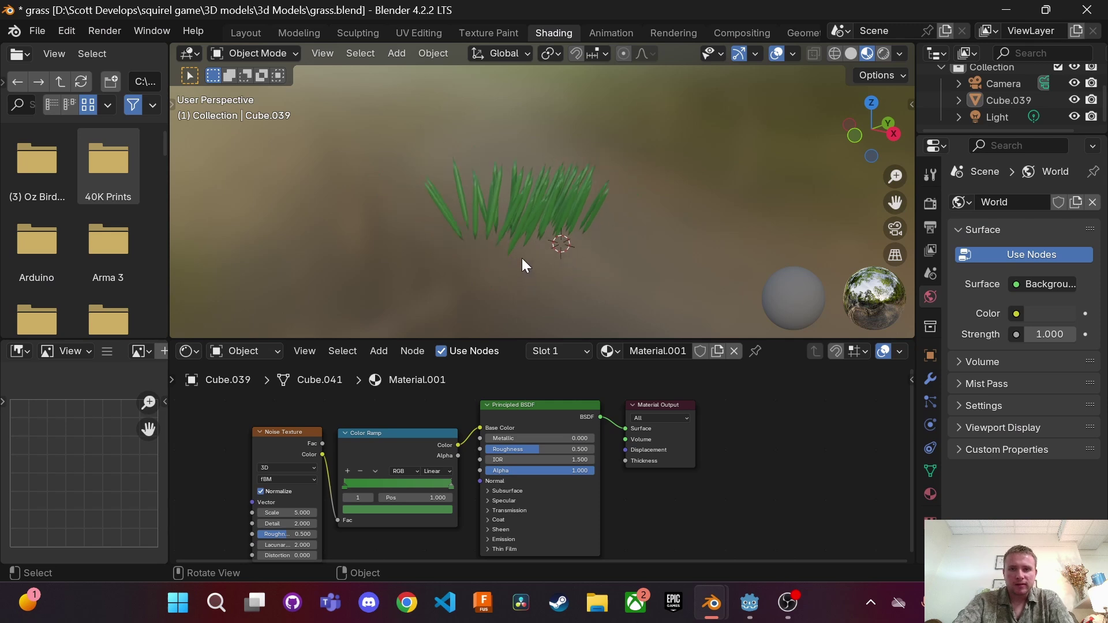
pyautogui.click(438, 34)
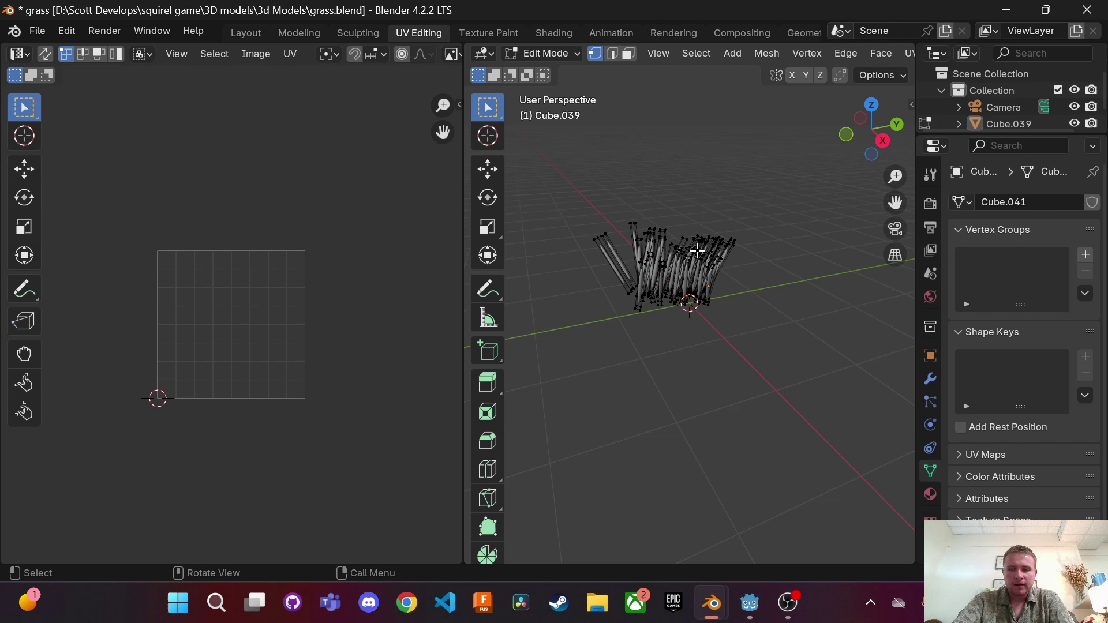
pyautogui.press('a')
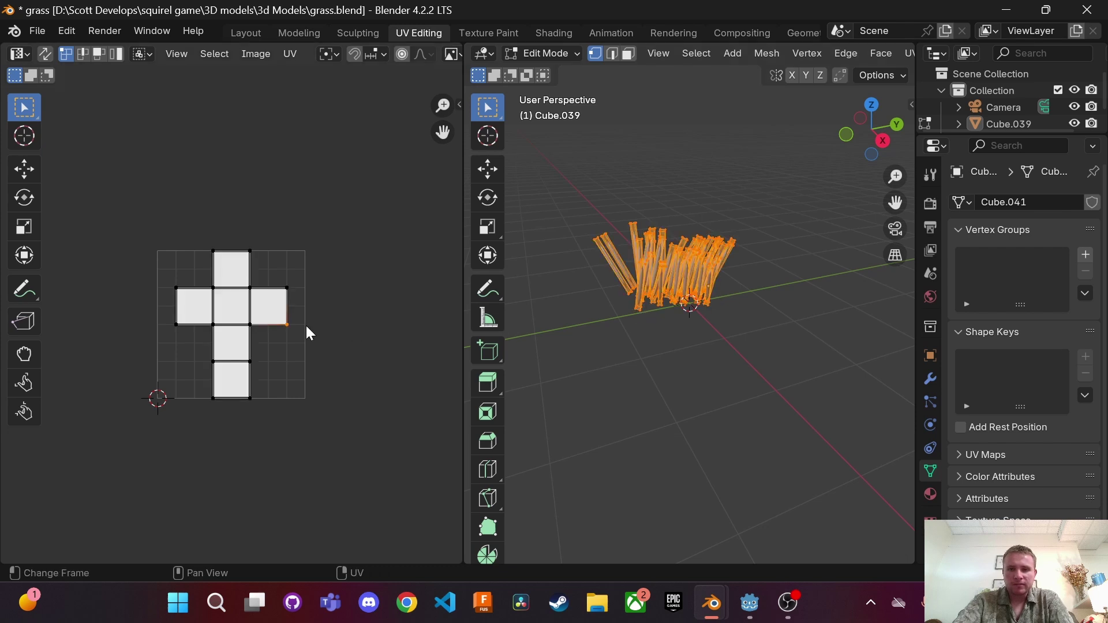
pyautogui.click(349, 336)
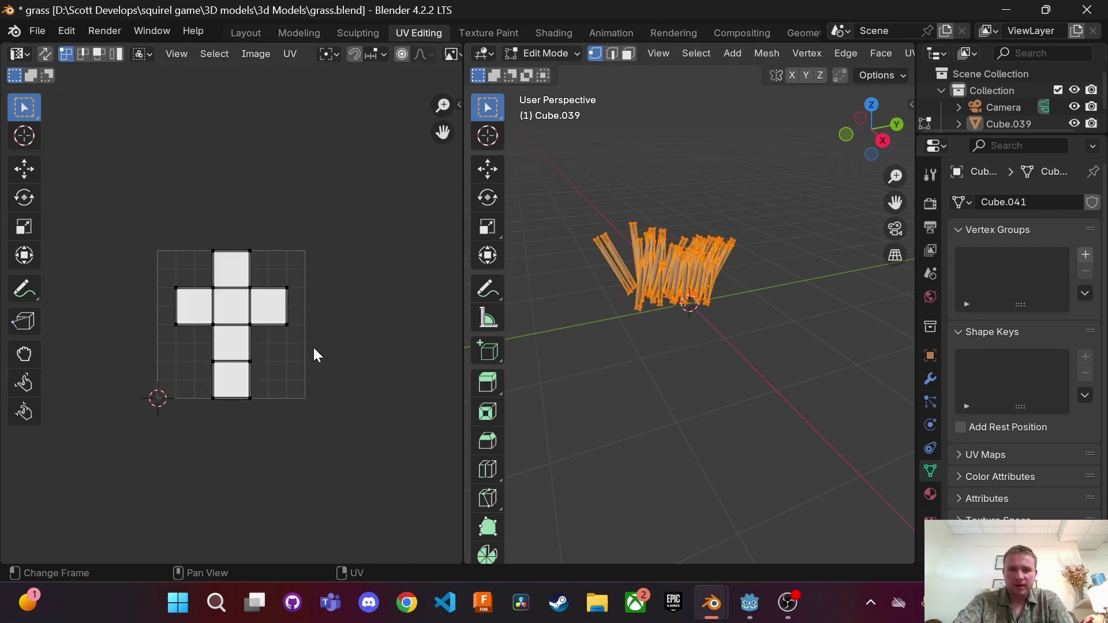
pyautogui.press('a')
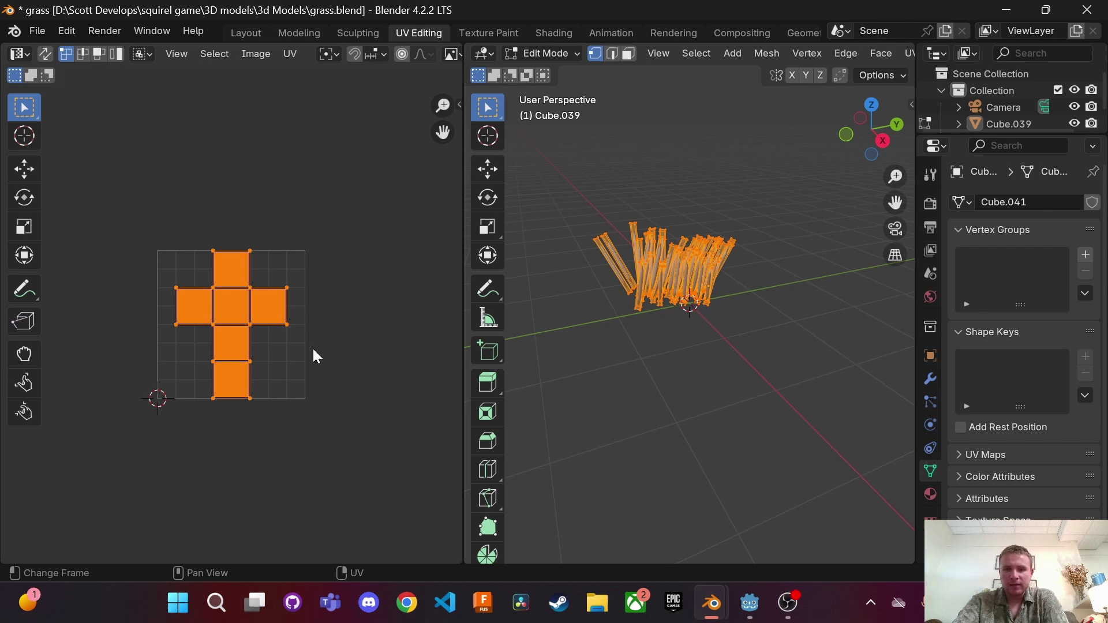
pyautogui.press('u')
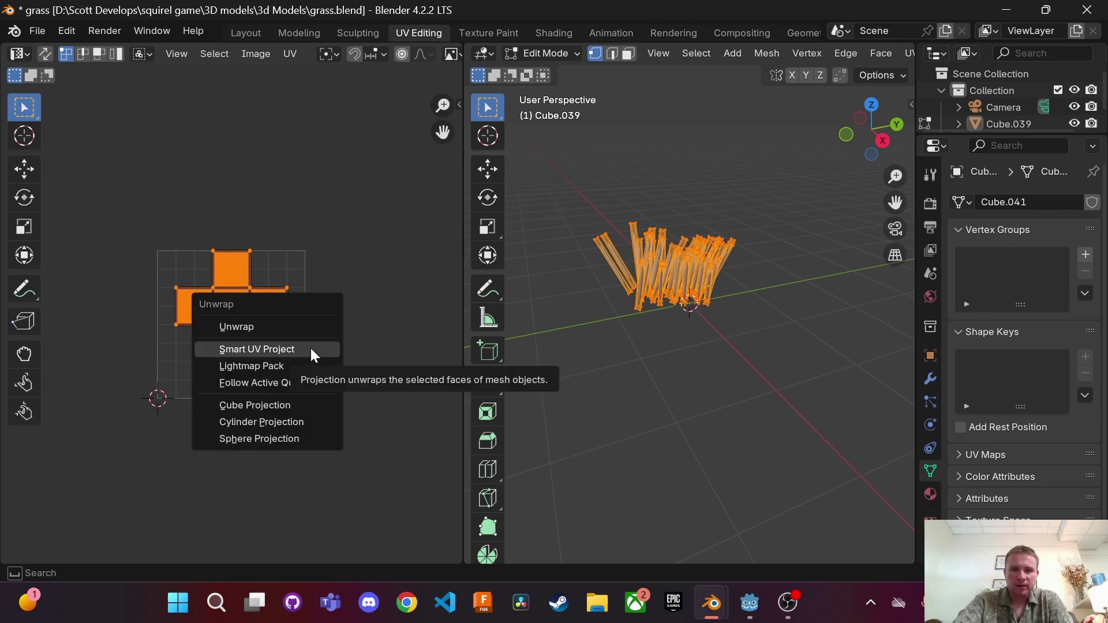
pyautogui.click(311, 348)
pyautogui.click(315, 495)
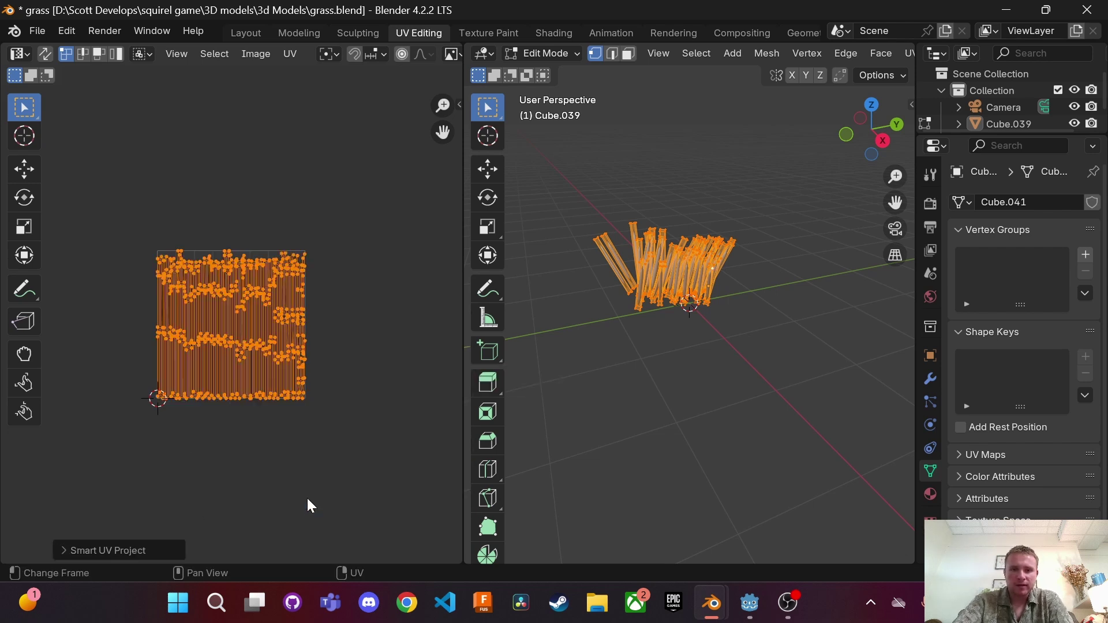
pyautogui.click(357, 353)
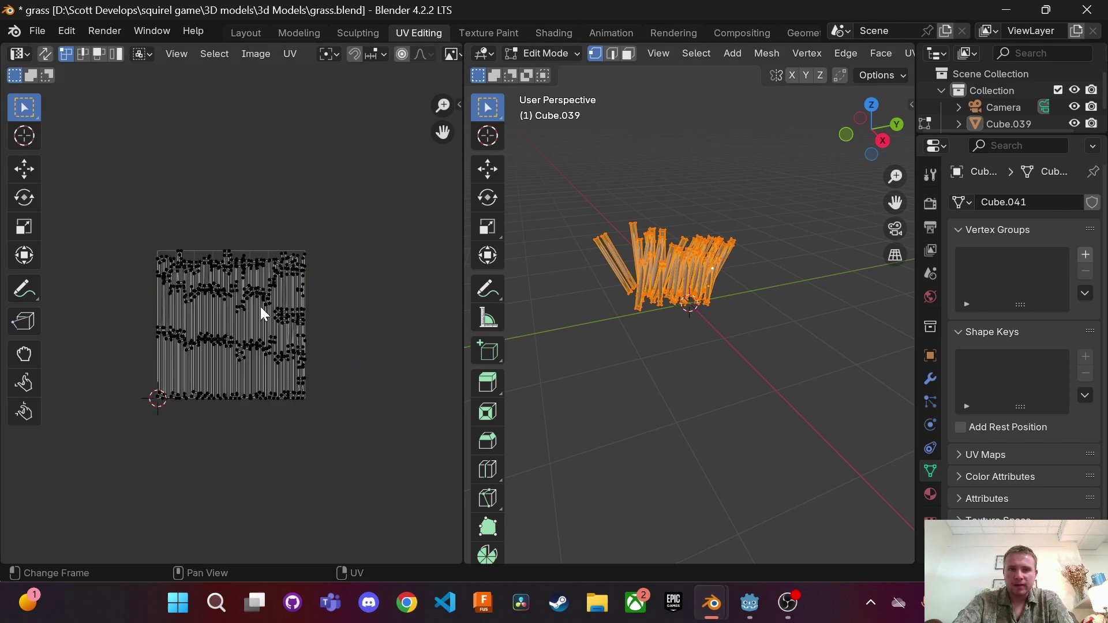
pyautogui.click(553, 33)
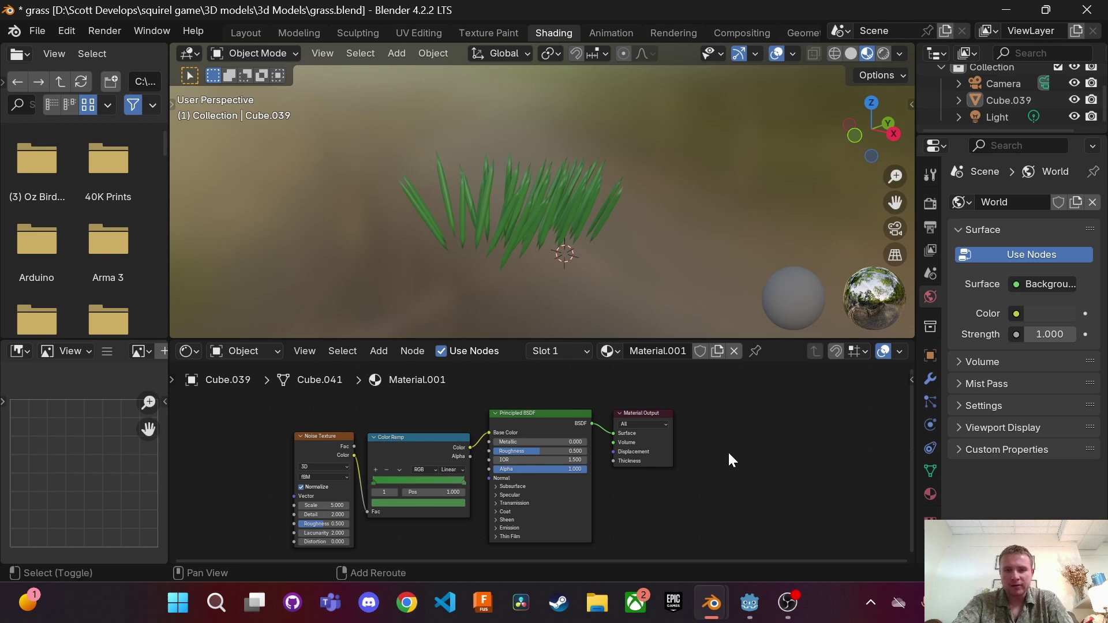
# Add an Image Texture node to the grass material holding a new image named GrassText.
pyautogui.hotkey('shift', 'a')
pyautogui.click(695, 373)
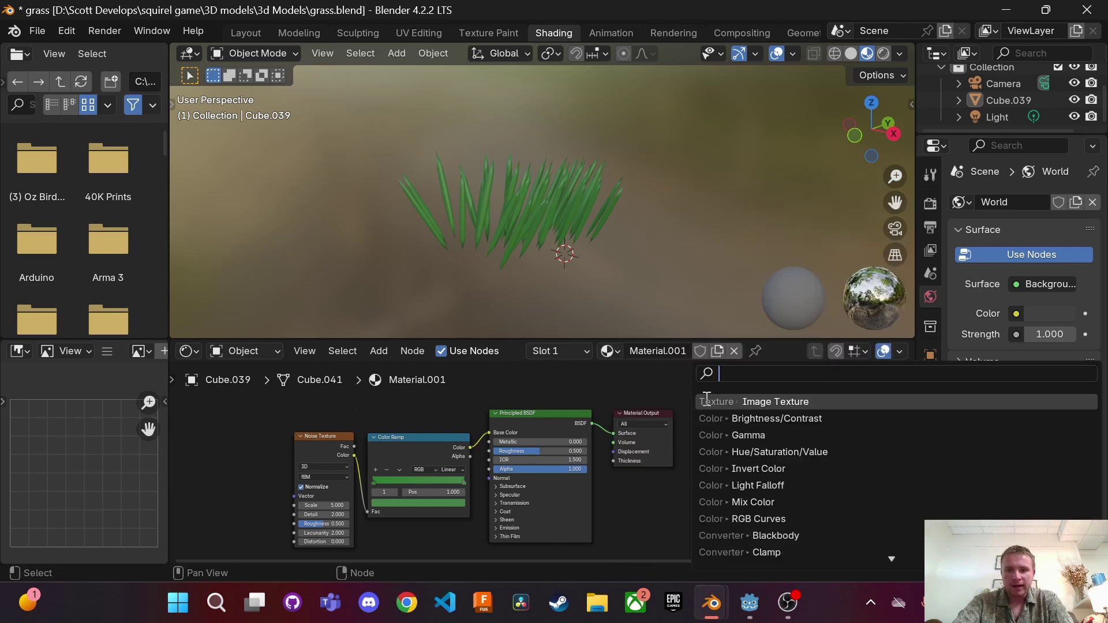
pyautogui.click(744, 402)
pyautogui.click(715, 442)
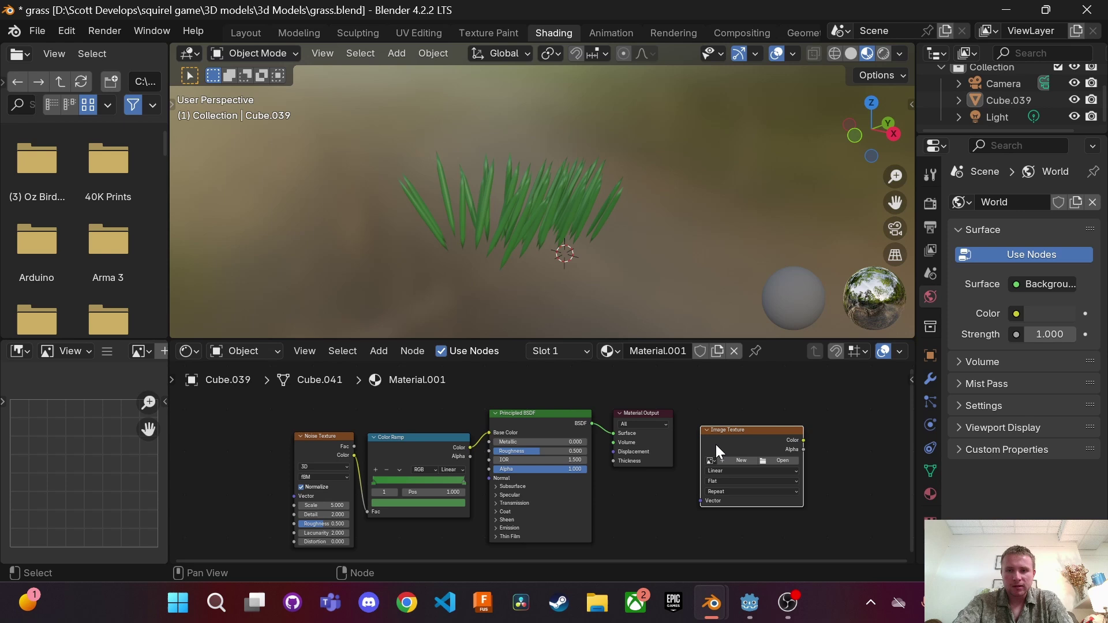
pyautogui.click(728, 460)
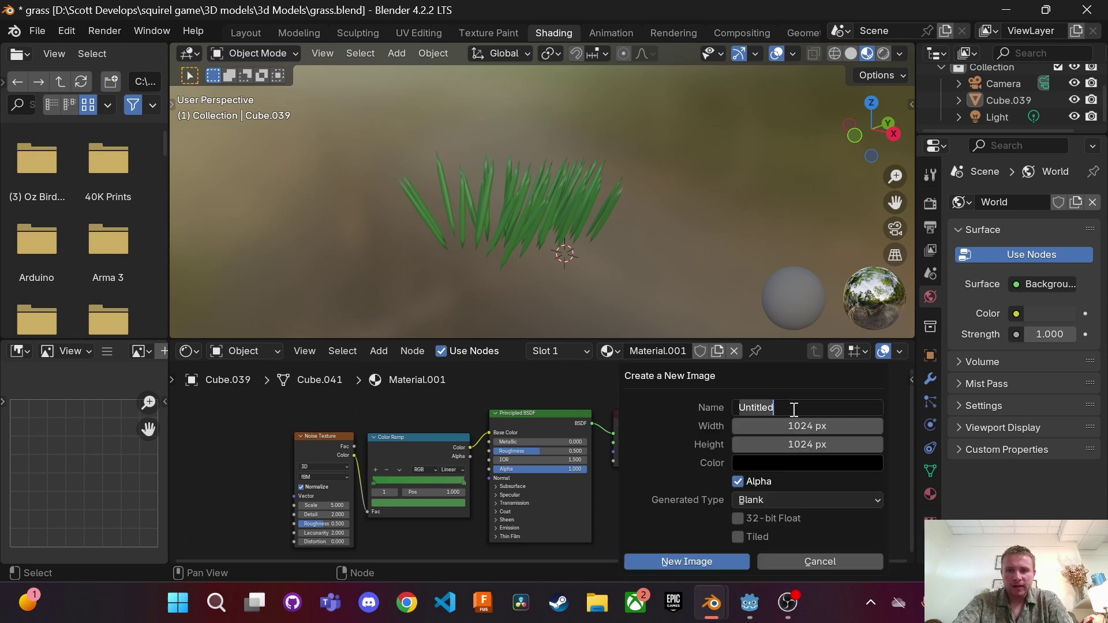
pyautogui.write('G')
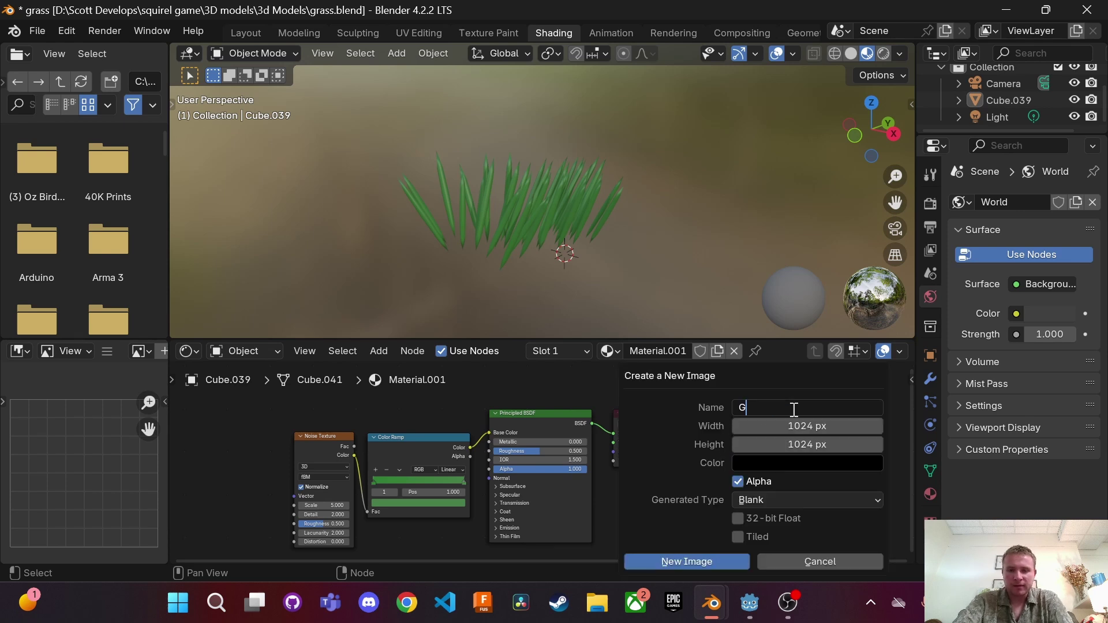
pyautogui.write('rass')
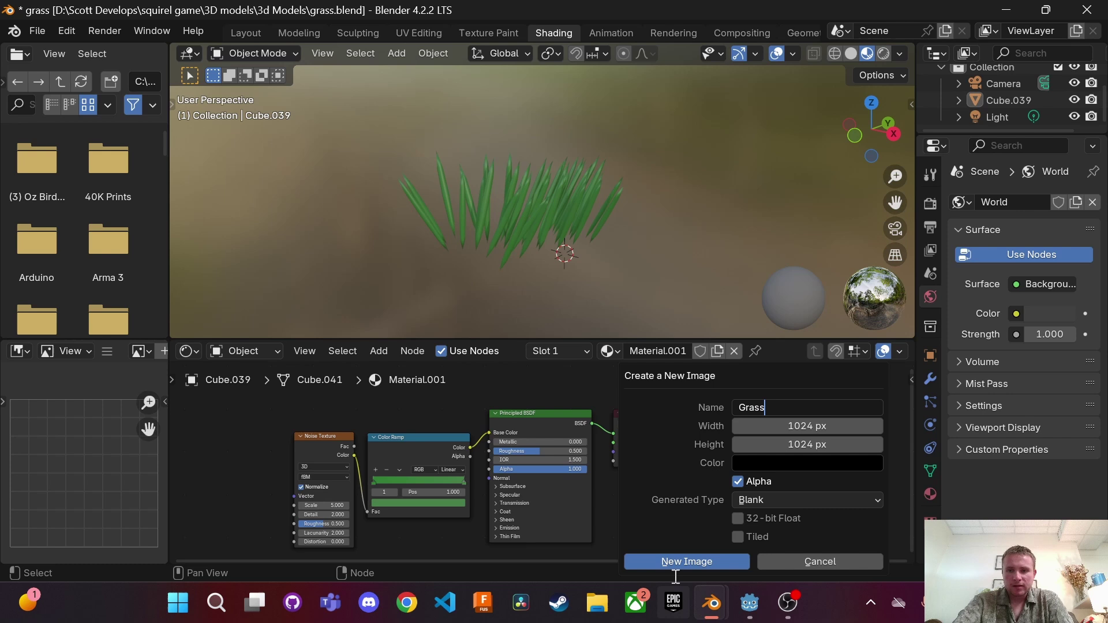
pyautogui.write('Text')
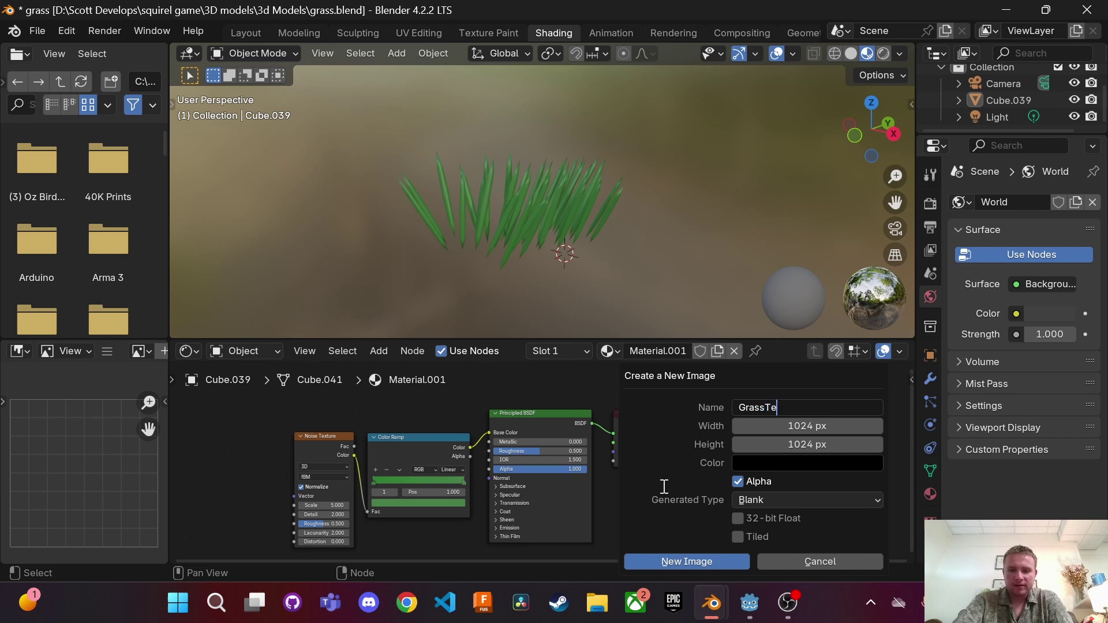
pyautogui.click(683, 559)
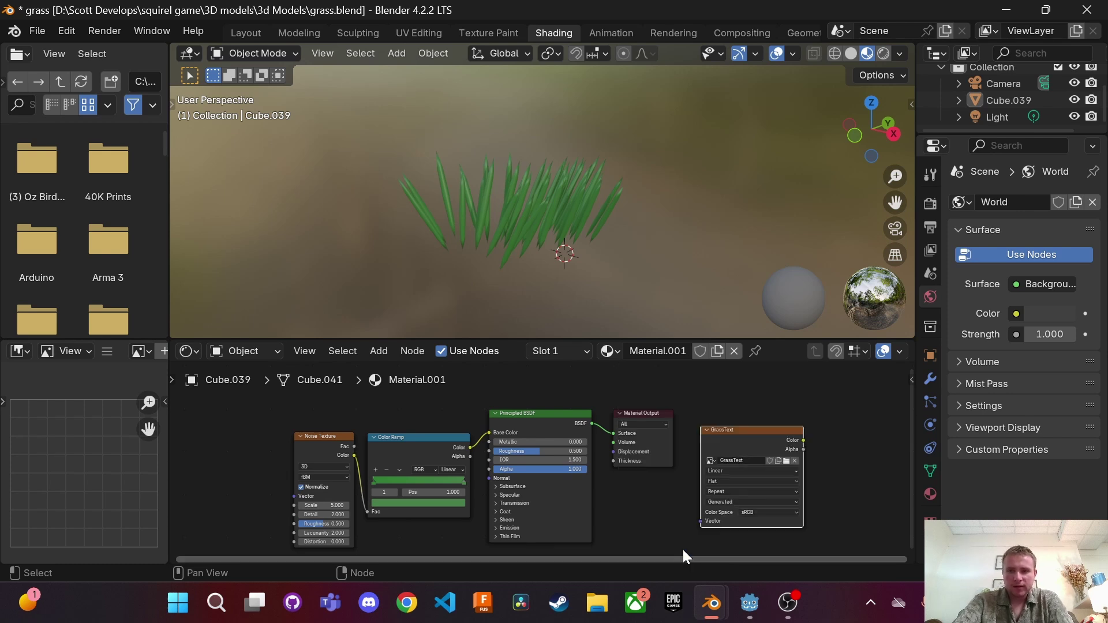
# Switch the render engine to Cycles in Render Properties.
pyautogui.click(931, 206)
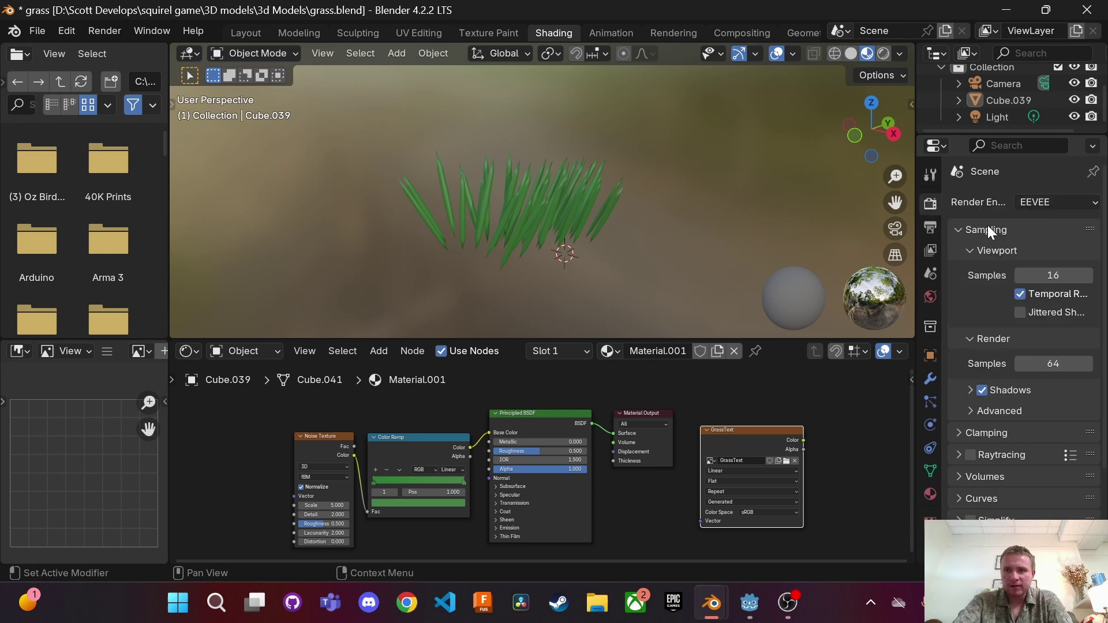
pyautogui.click(1030, 200)
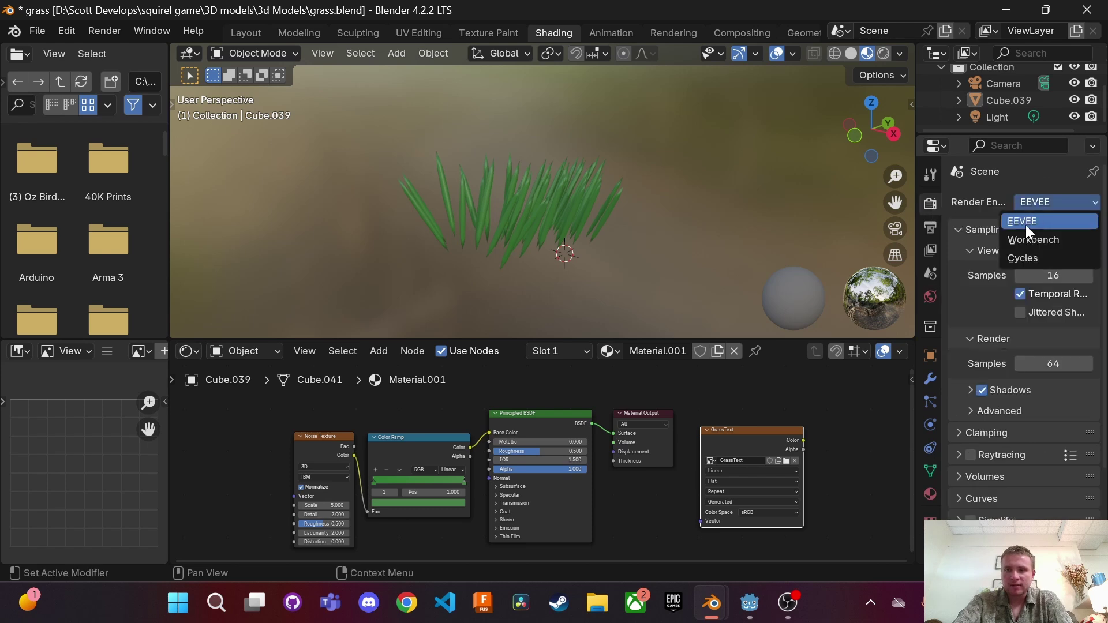
pyautogui.click(1030, 259)
# Set Max Samples to 200 and expand the Bake panel.
pyautogui.scroll(-5, 979, 285)
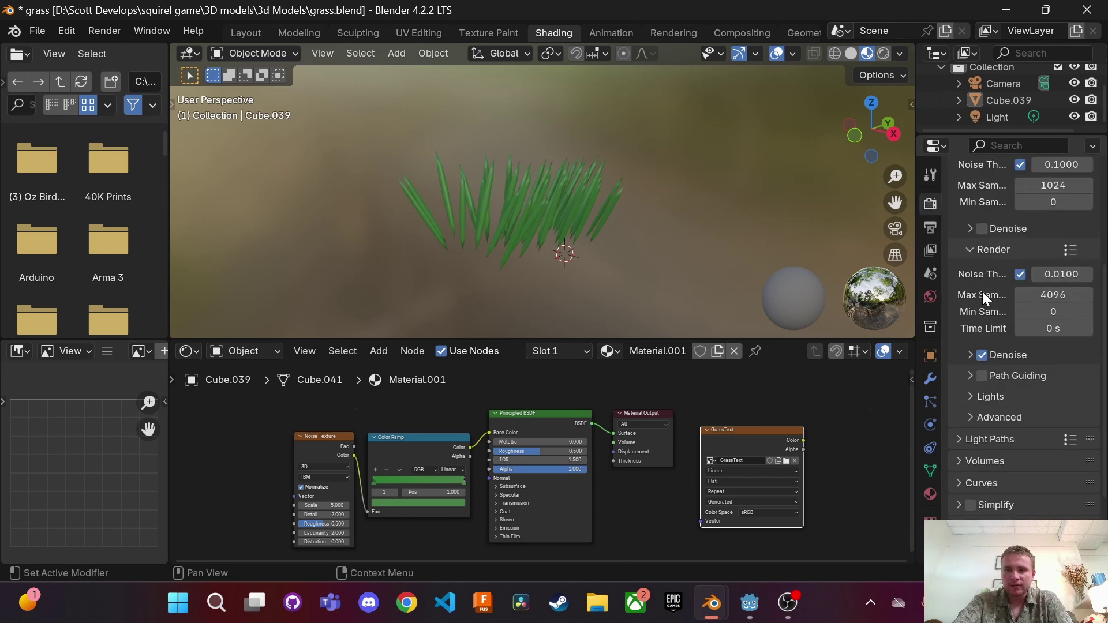
pyautogui.click(1058, 295)
pyautogui.write('200')
pyautogui.press('Return')
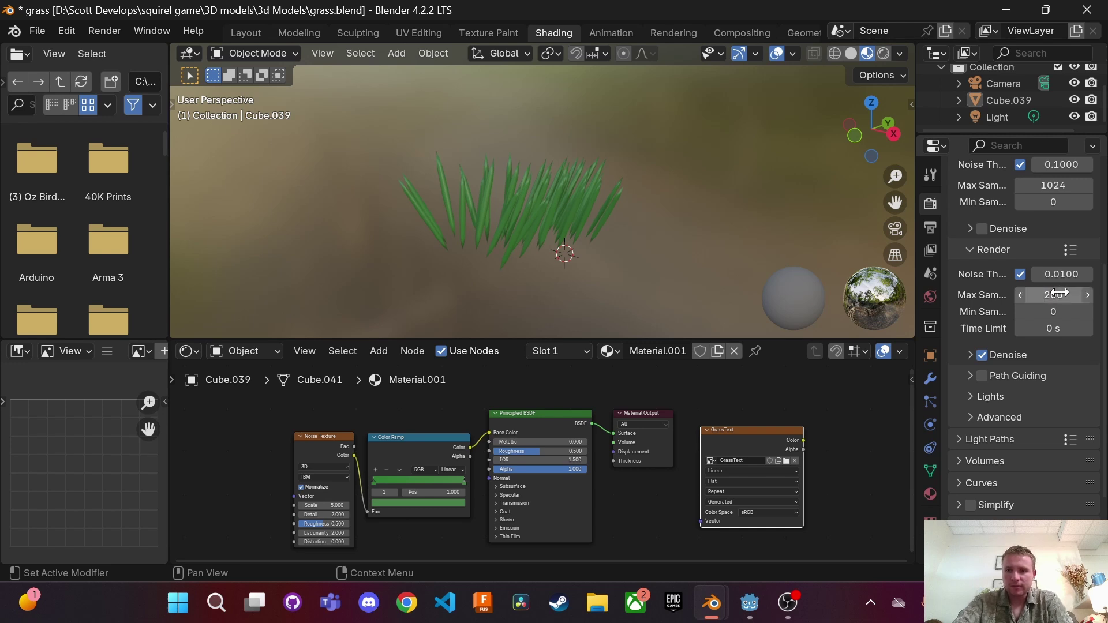
pyautogui.scroll(-3, 998, 406)
pyautogui.scroll(-2, 998, 413)
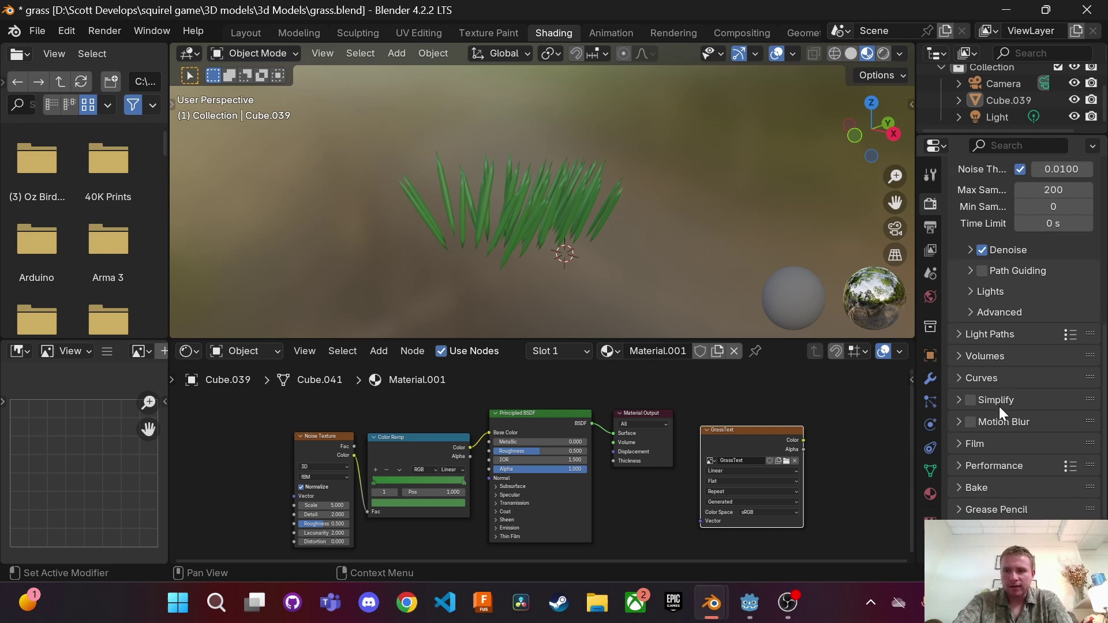
pyautogui.click(971, 487)
# Set Bake Type to Diffuse, select the grass object, and bake it into GrassText.
pyautogui.scroll(-10, 987, 418)
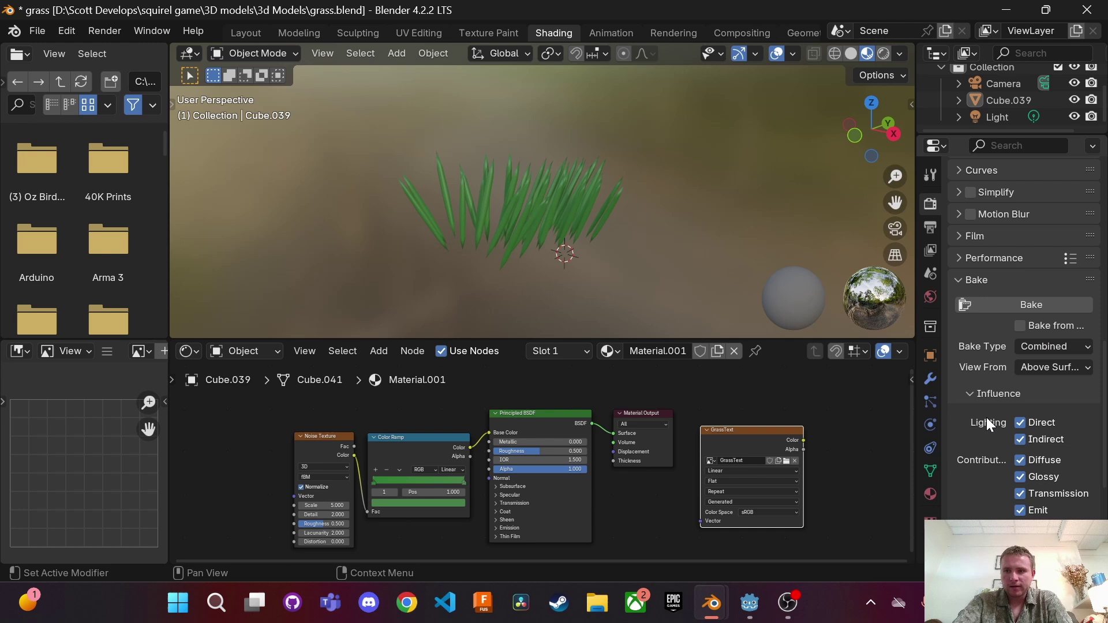
pyautogui.click(1047, 310)
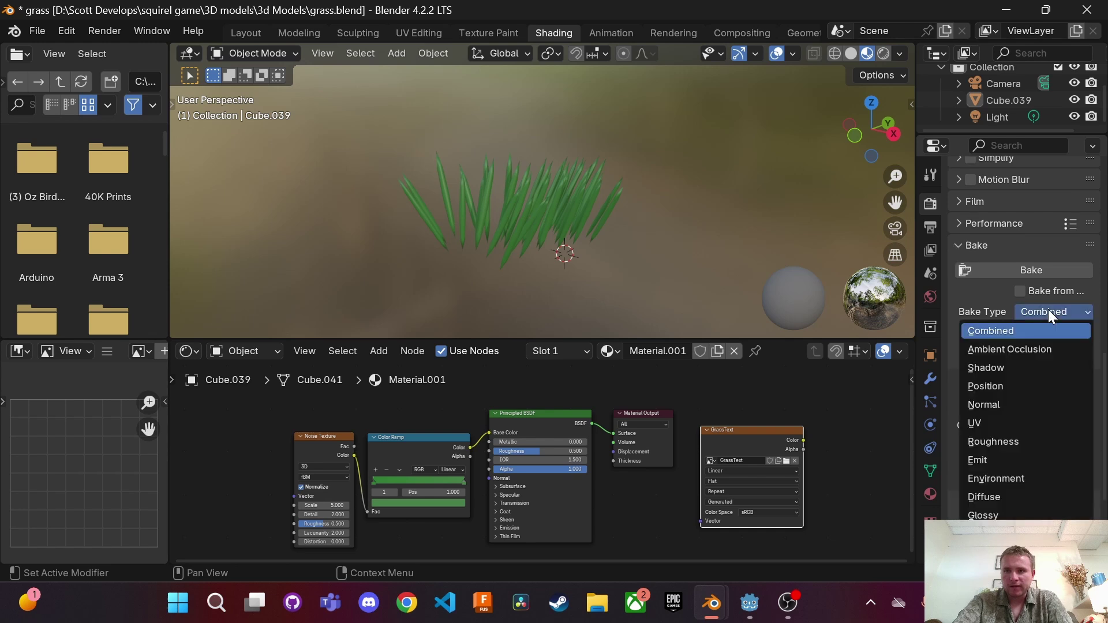
pyautogui.click(998, 497)
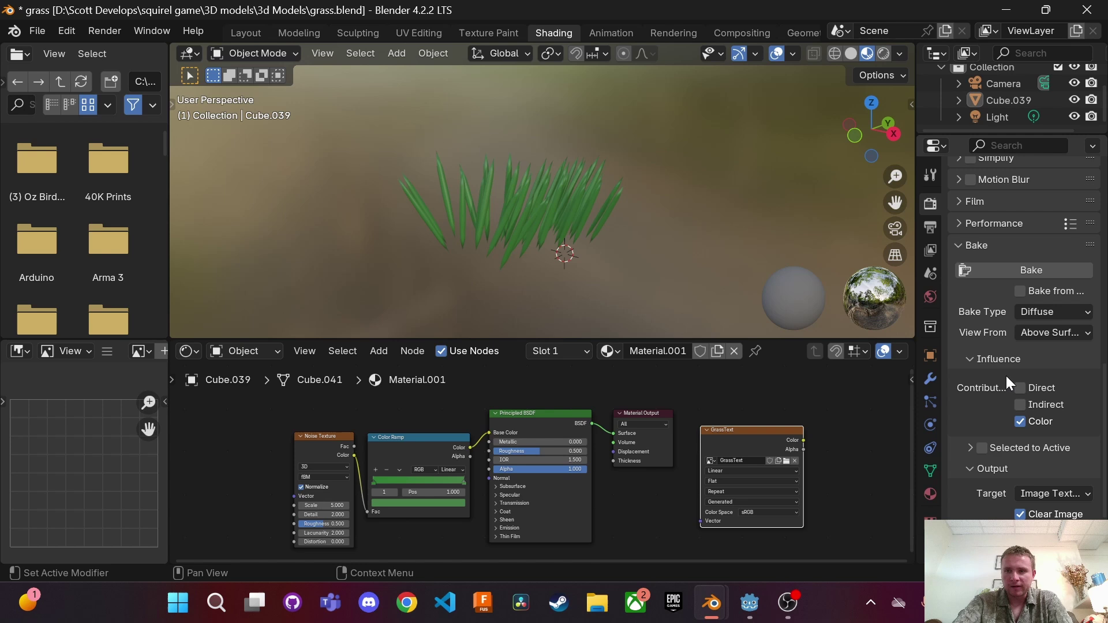
pyautogui.click(1011, 268)
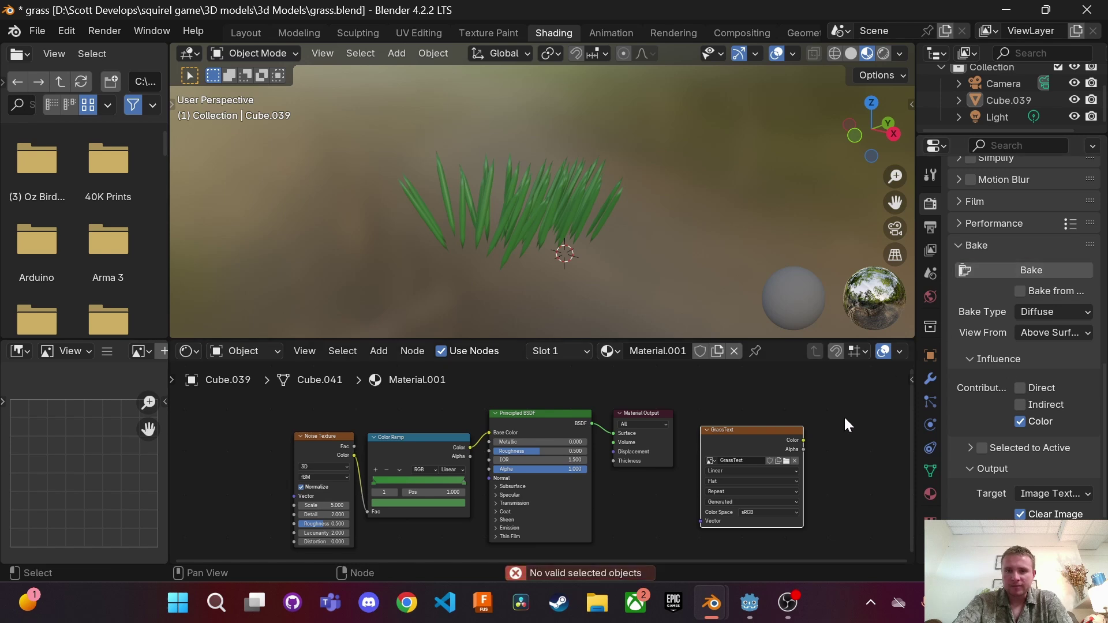
pyautogui.click(532, 218)
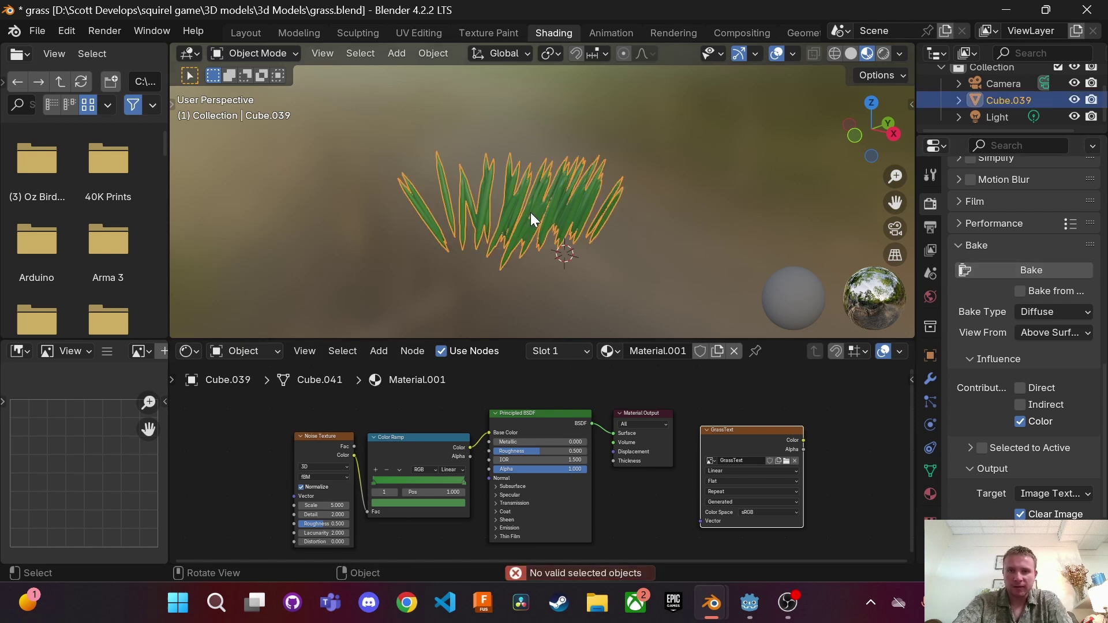
pyautogui.click(1000, 271)
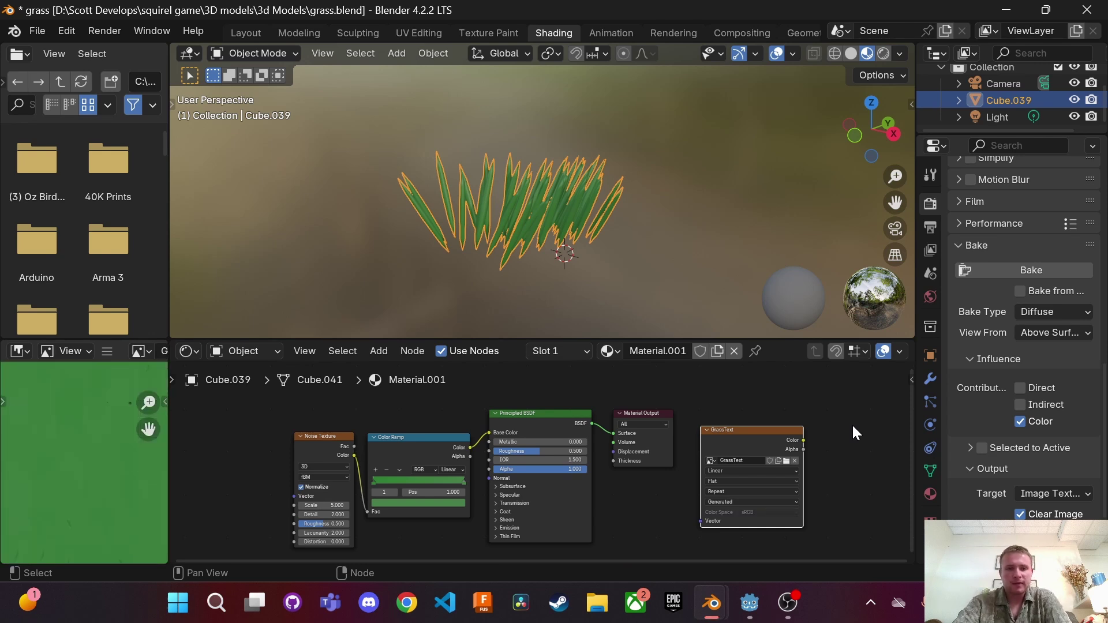
# Duplicate Principled BSDF and Material Output, linking GrassText Color into Base Color.
pyautogui.scroll(-3, 120, 445)
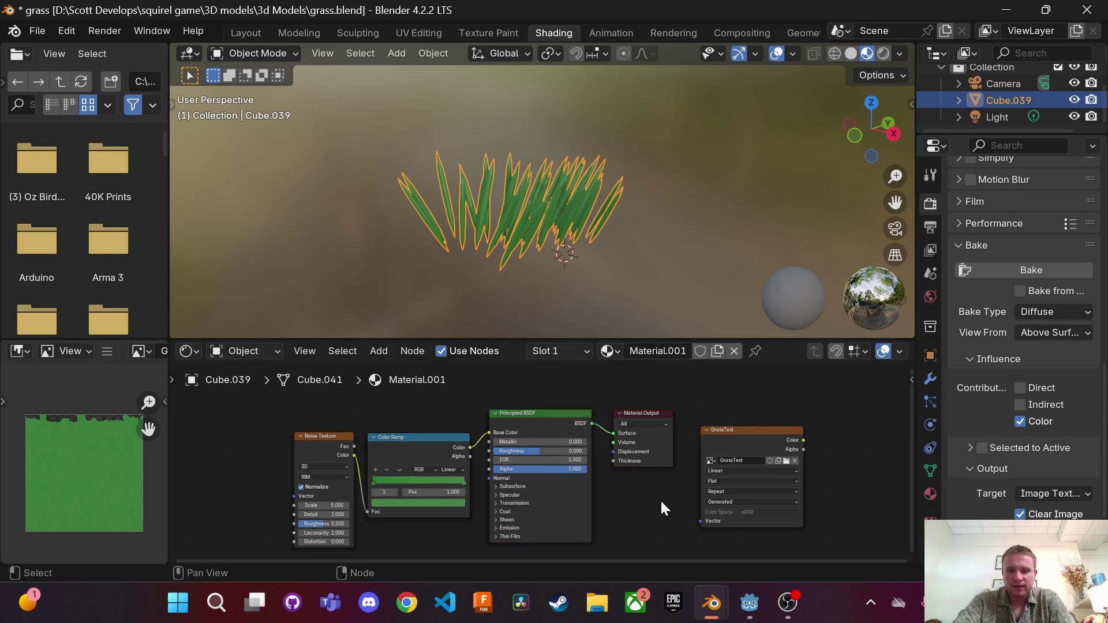
pyautogui.moveTo(794, 439); pyautogui.dragTo(784, 436, button='middle')
pyautogui.scroll(-1, 784, 437)
pyautogui.hotkey('shift', 'd')
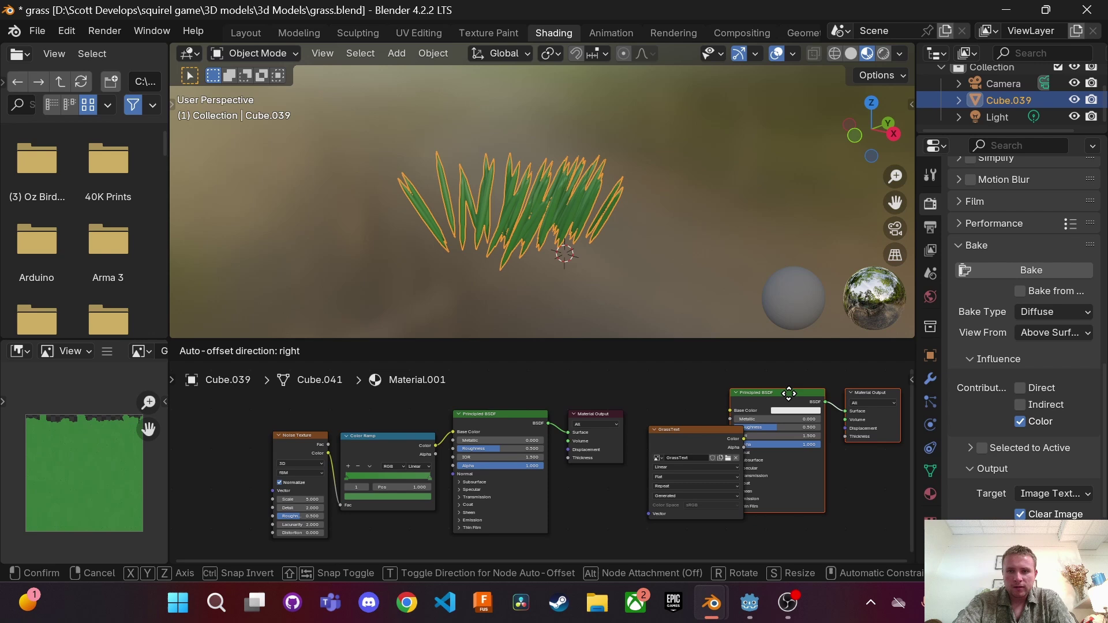
pyautogui.click(814, 394)
pyautogui.moveTo(746, 441); pyautogui.dragTo(755, 413)
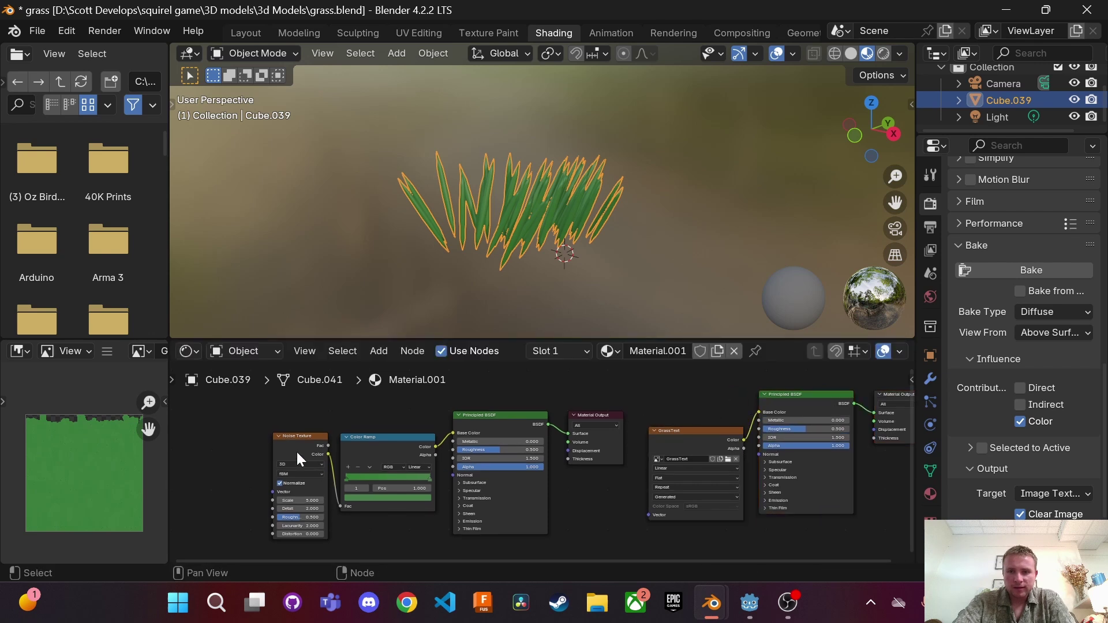
# Delete the old noise and color ramp nodes, recentre the remaining nodes, and save grass.blend.
pyautogui.moveTo(292, 415); pyautogui.dragTo(601, 510)
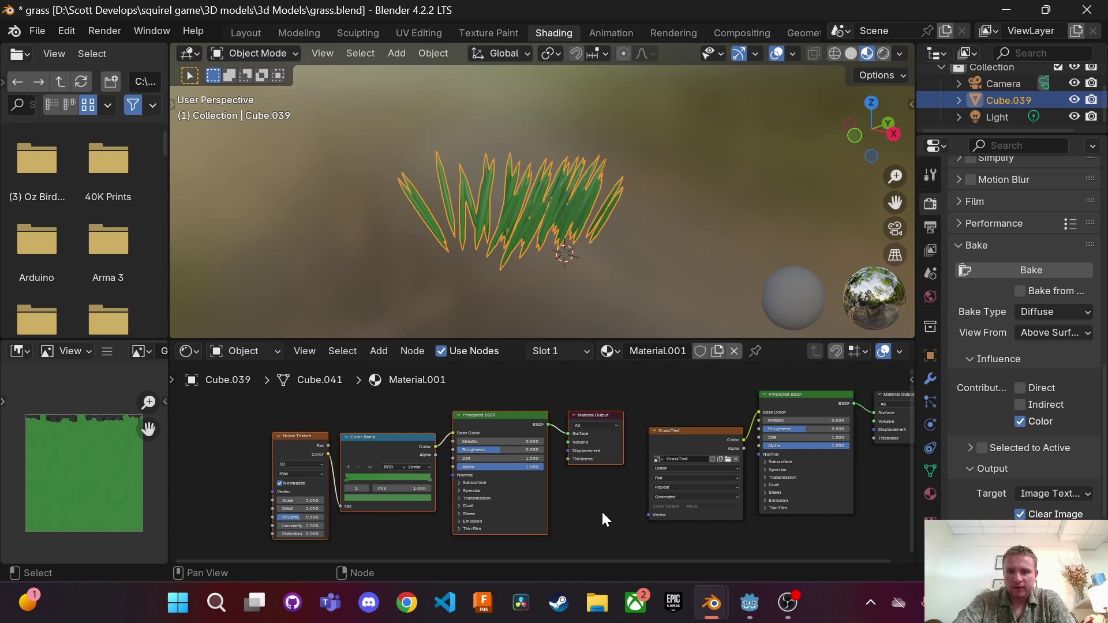
pyautogui.press('Delete')
pyautogui.moveTo(704, 383); pyautogui.dragTo(891, 485)
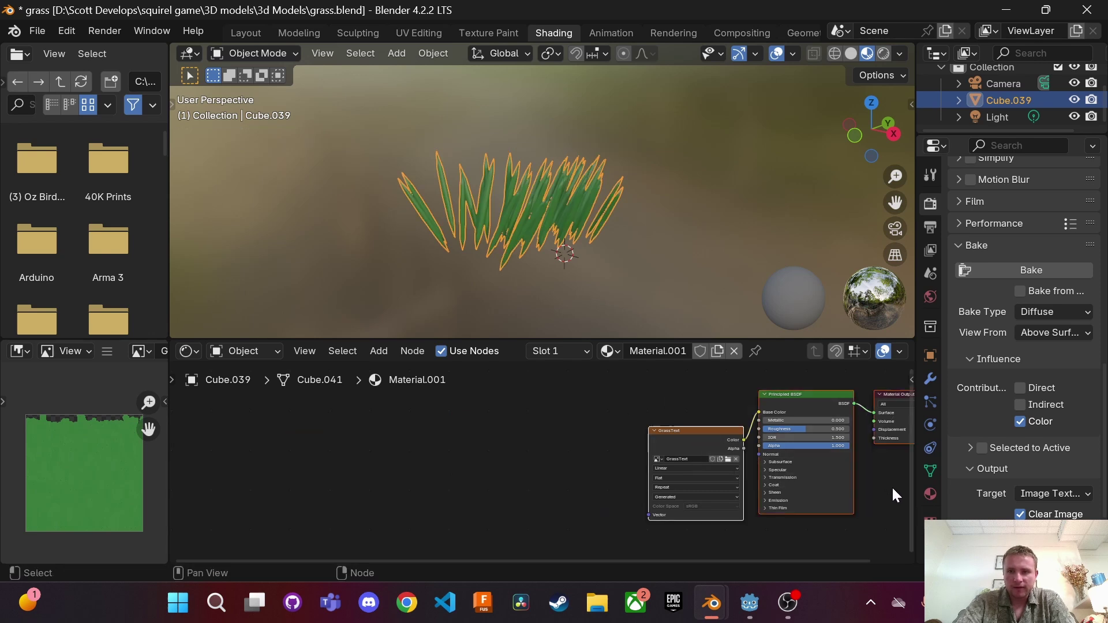
pyautogui.moveTo(808, 396); pyautogui.dragTo(571, 398)
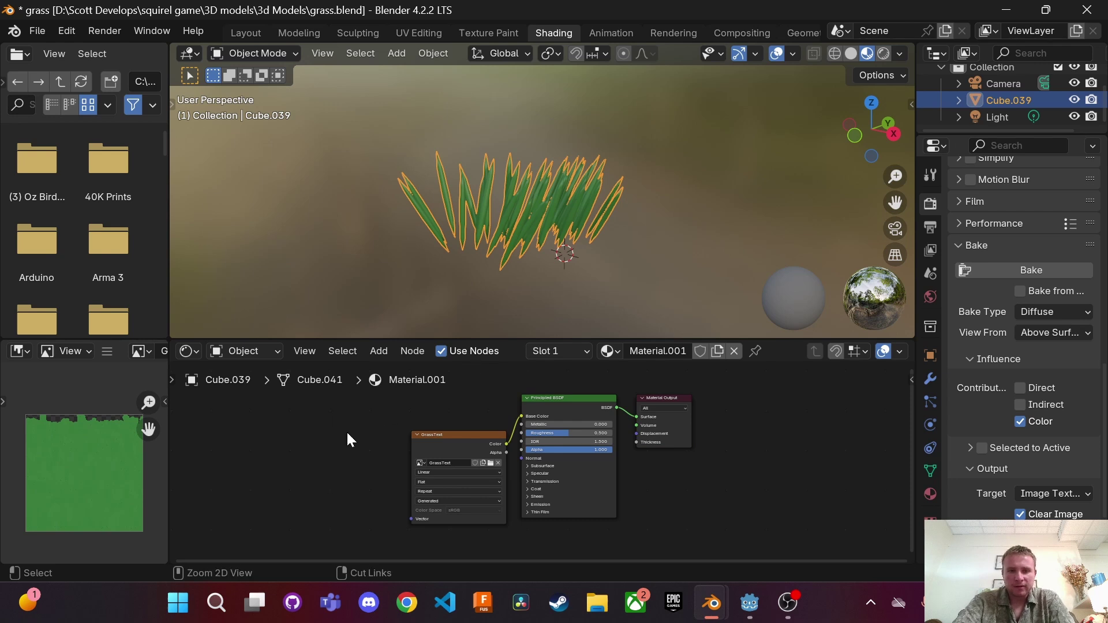
pyautogui.hotkey('ctrl', 's')
# Save the baked image as GrassText.png in the squirel-game folder via Image > Save As.
pyautogui.click(107, 352)
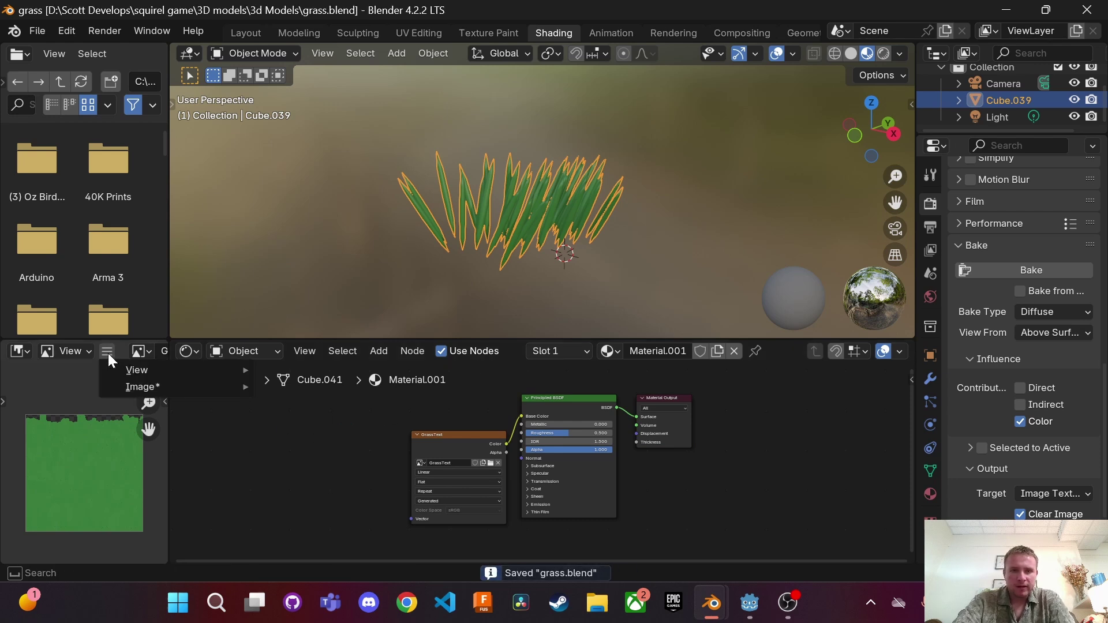
pyautogui.moveTo(161, 387)
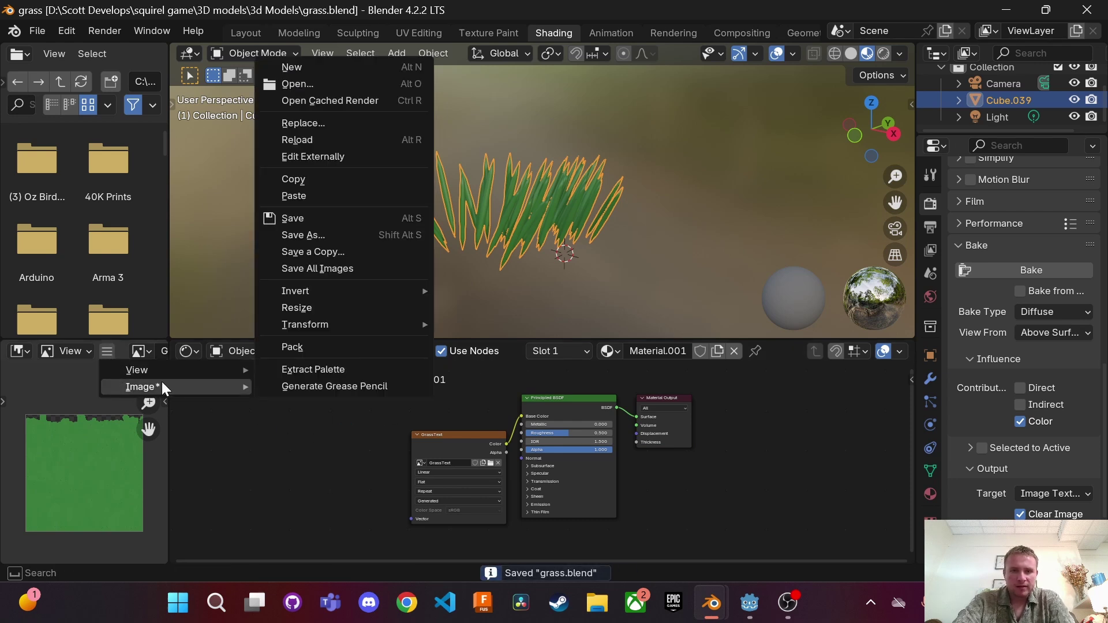
pyautogui.click(354, 237)
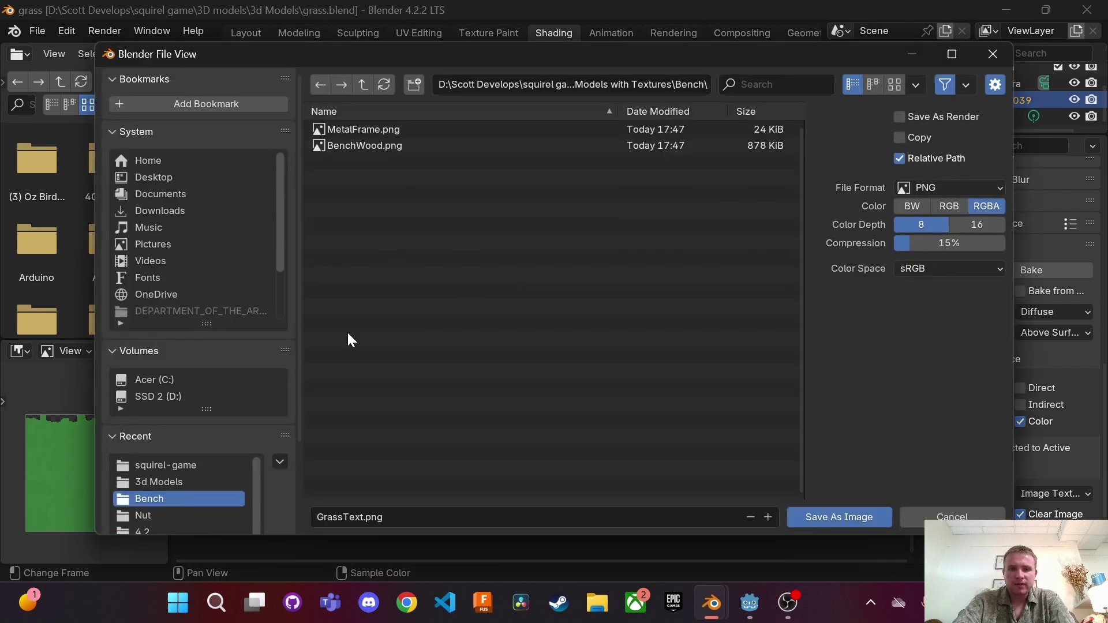
pyautogui.click(179, 467)
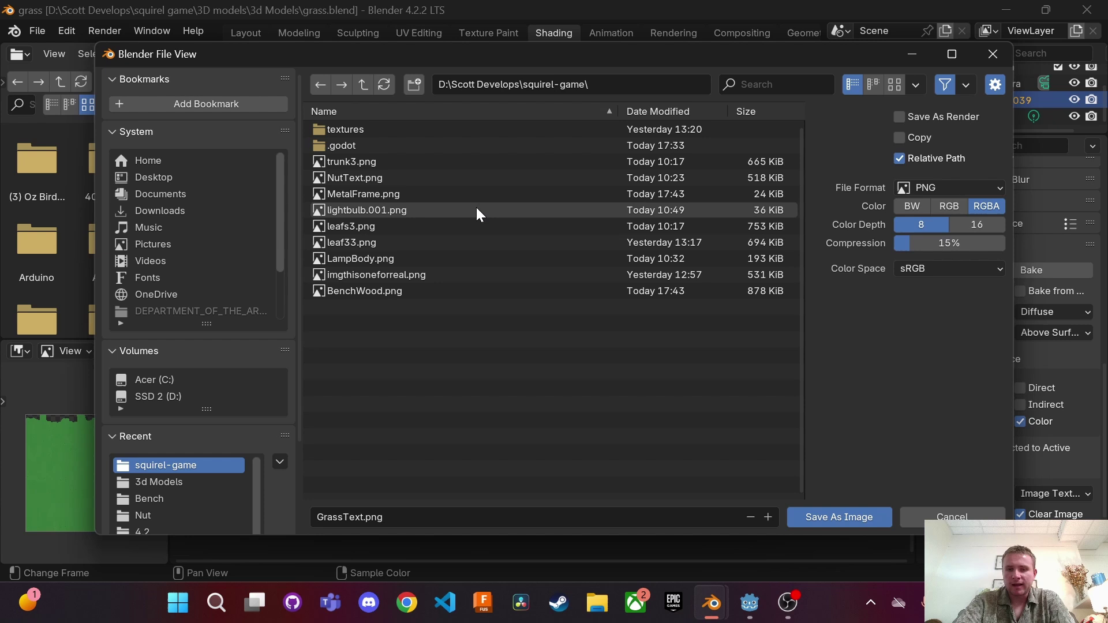
pyautogui.click(822, 517)
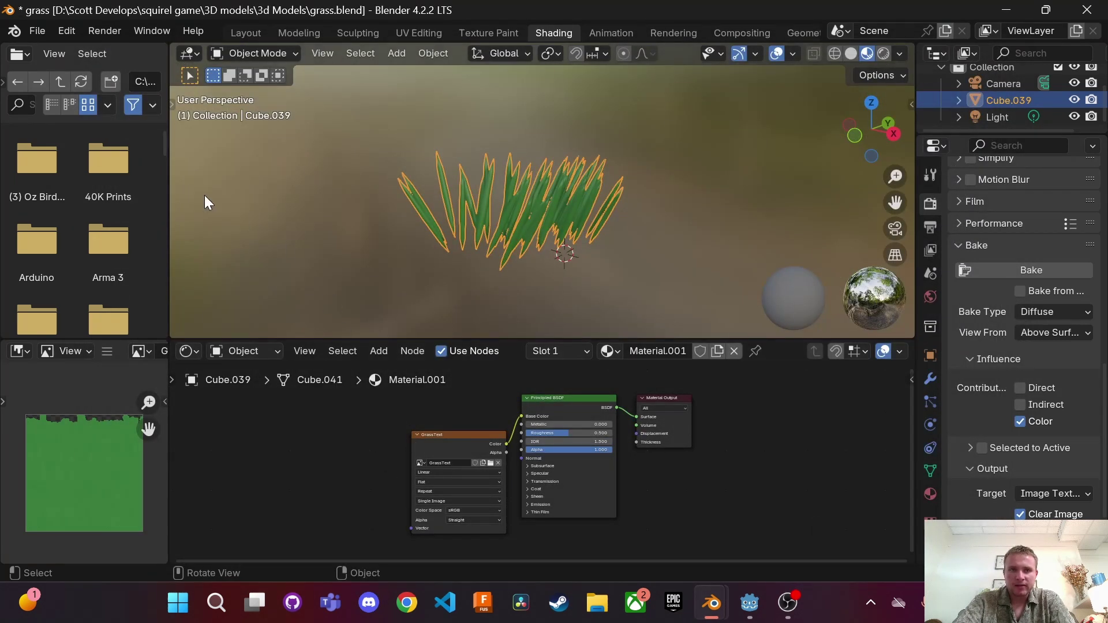
# Export the grass model as Wavefront OBJ named grass.obj into squirel-game.
pyautogui.click(43, 33)
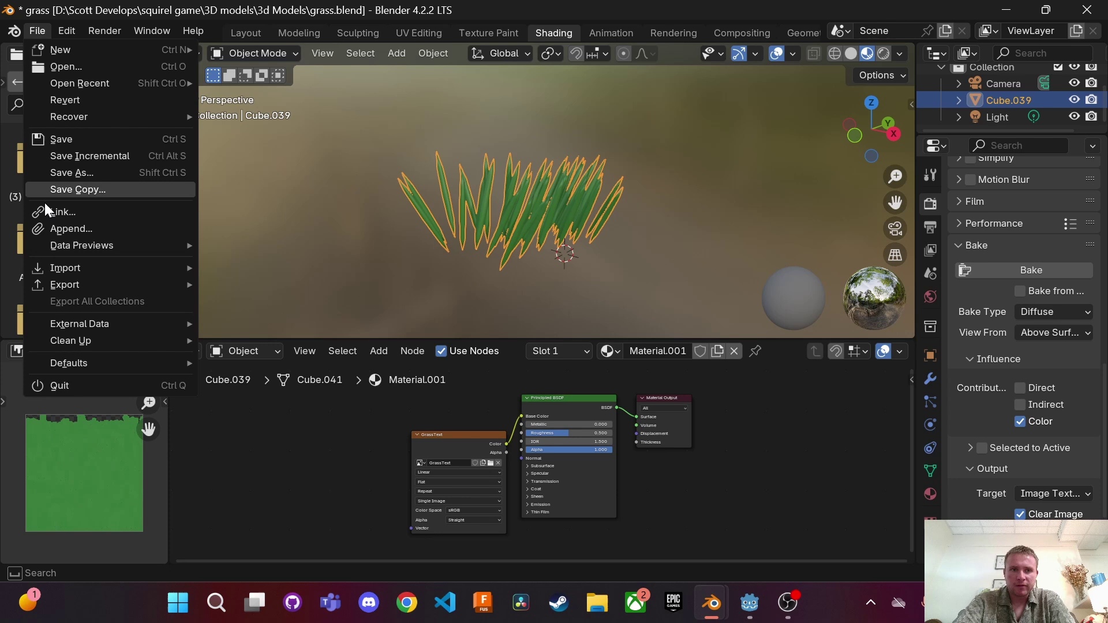
pyautogui.moveTo(91, 285)
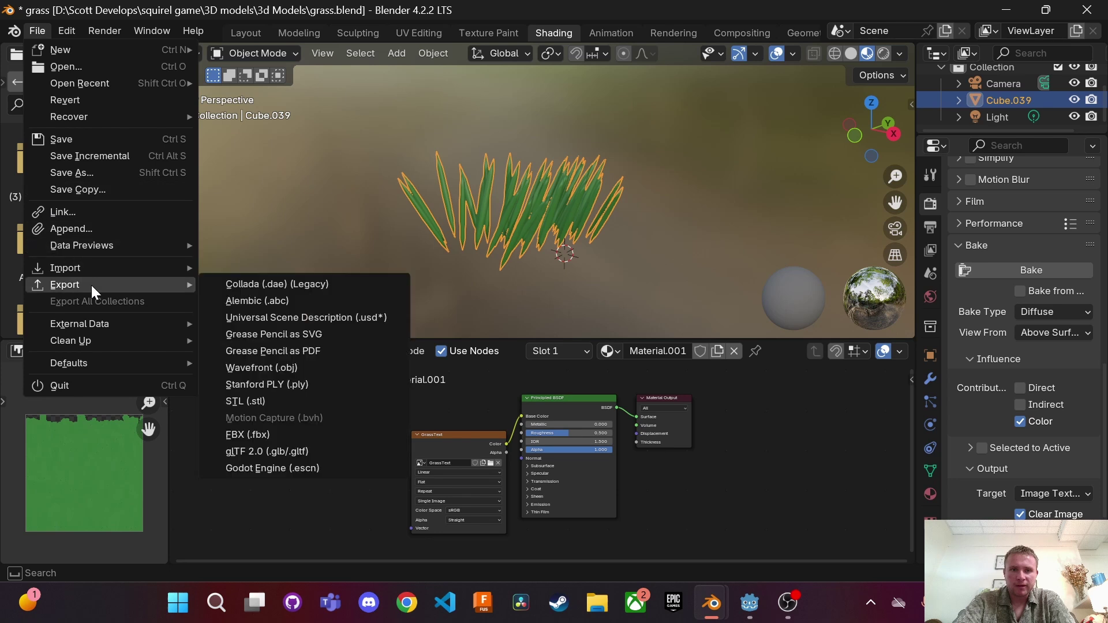
pyautogui.click(305, 369)
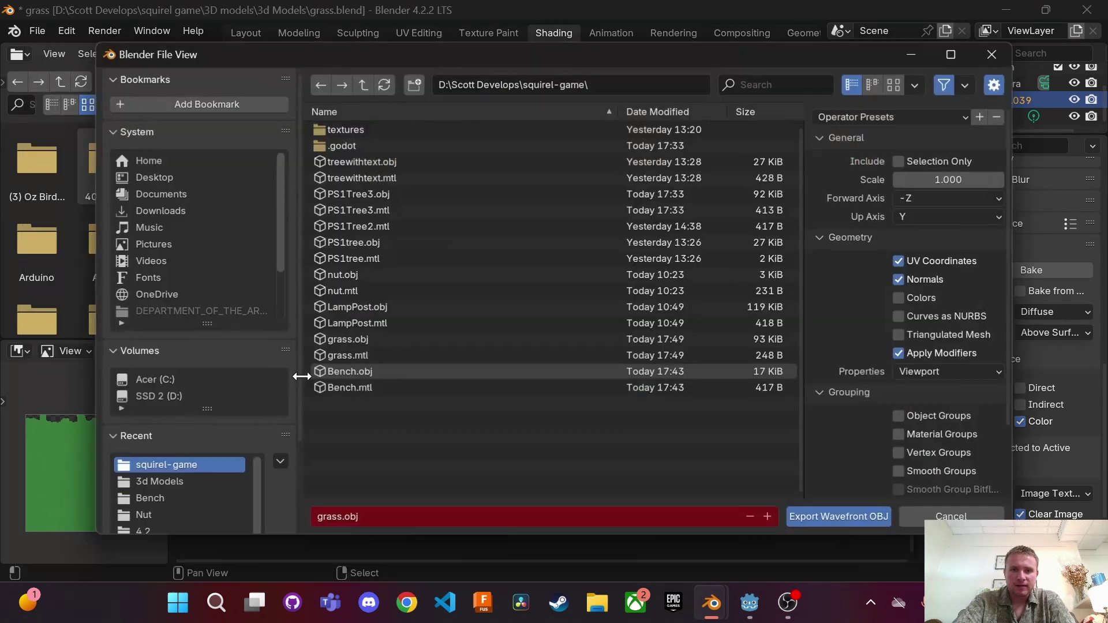
pyautogui.click(812, 517)
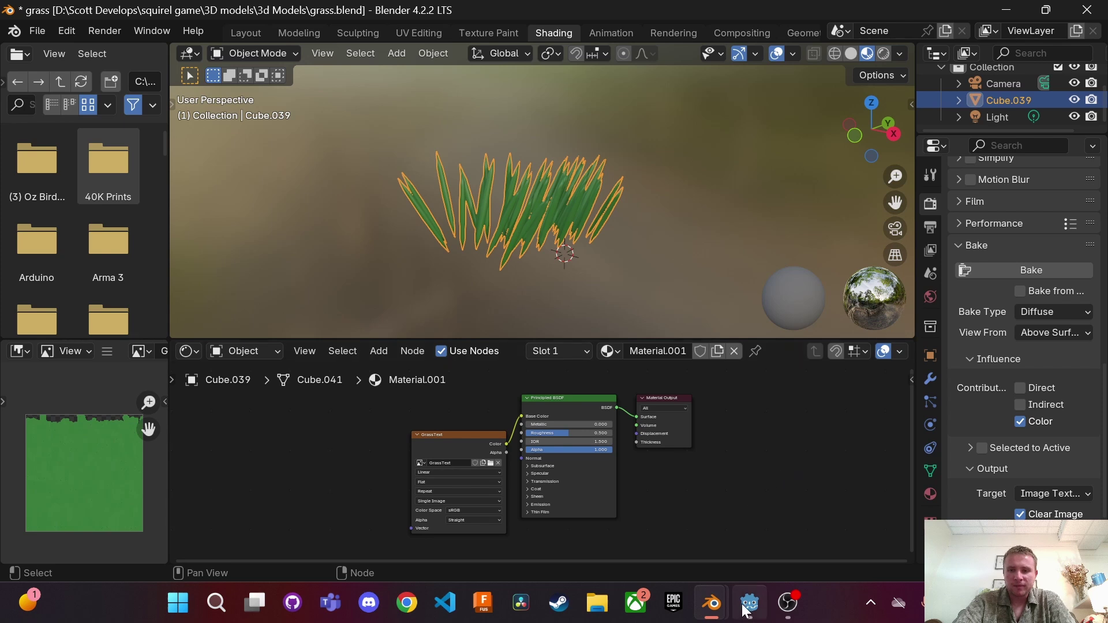
# In Godot, drag grass.obj from the FileSystem dock into the 3D viewport beside the bench.
pyautogui.moveTo(747, 612)
pyautogui.click(689, 304)
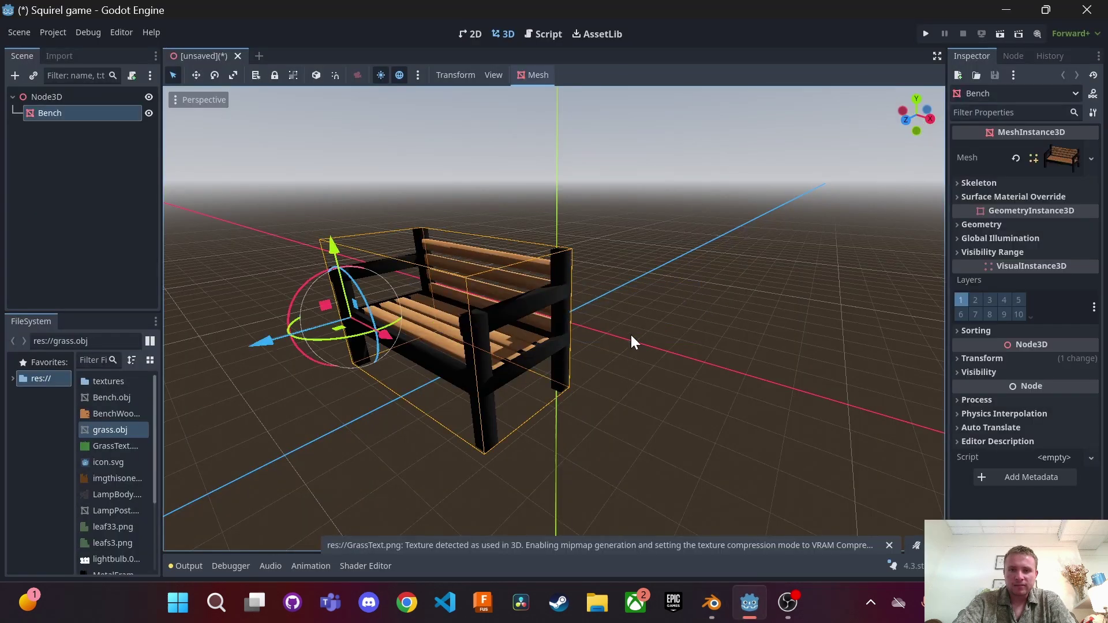
pyautogui.scroll(-5, 588, 359)
pyautogui.click(257, 458)
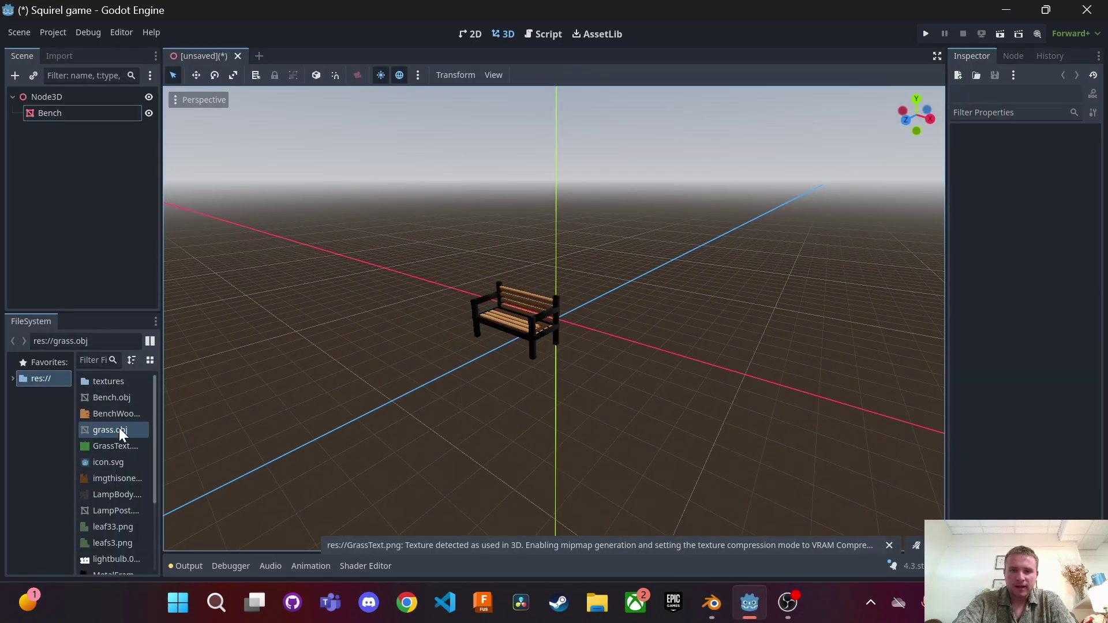
pyautogui.moveTo(152, 443); pyautogui.dragTo(651, 388)
pyautogui.click(634, 238)
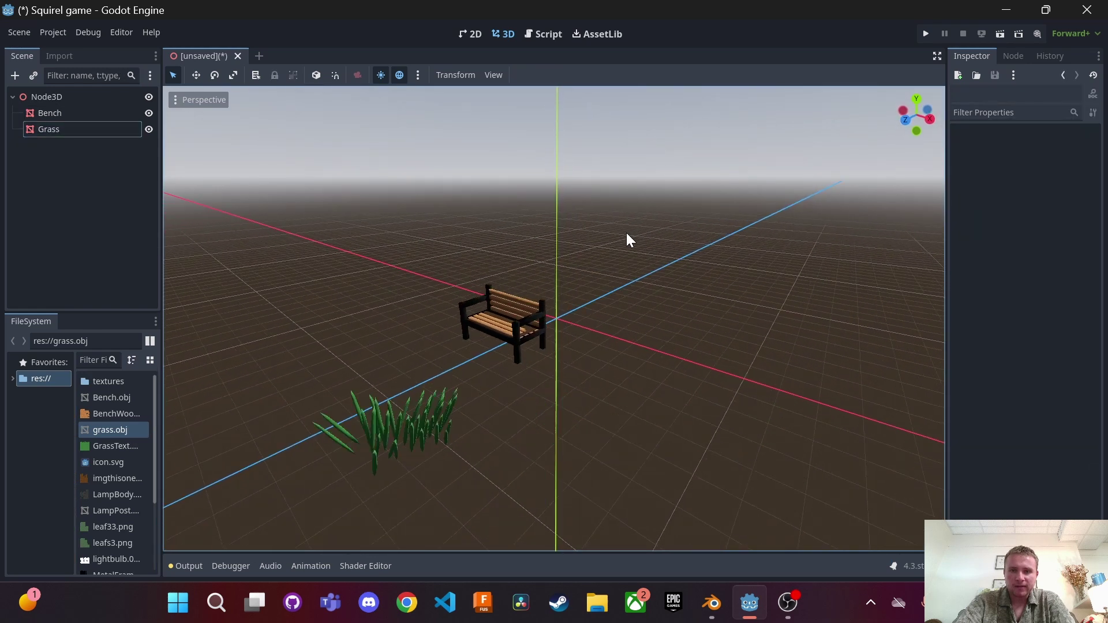
pyautogui.click(521, 422)
pyautogui.click(619, 365)
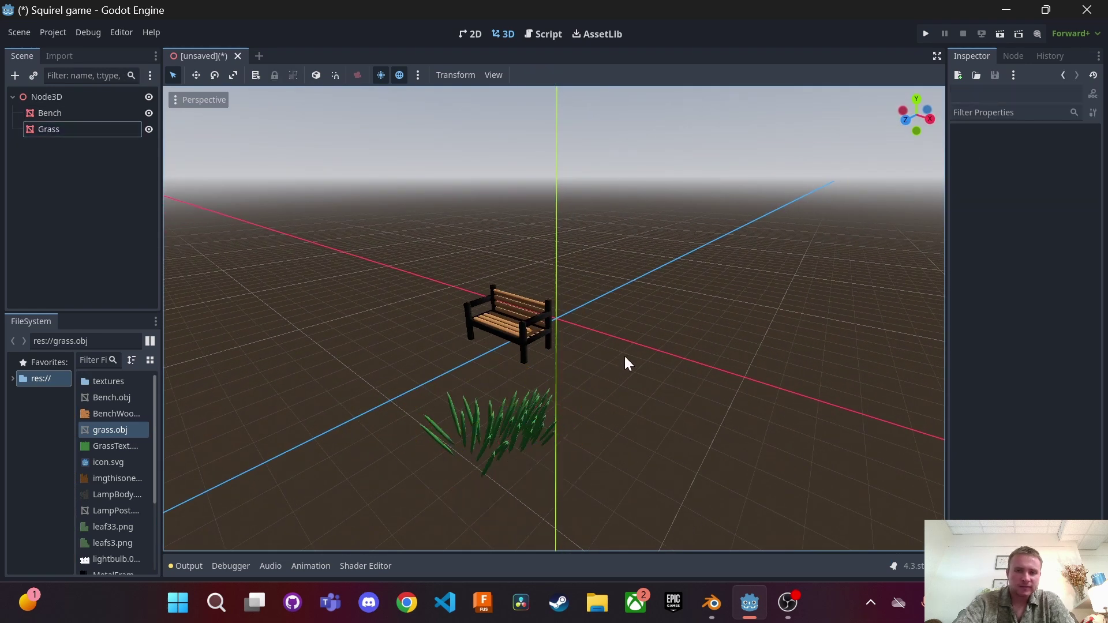
pyautogui.moveTo(619, 365); pyautogui.dragTo(588, 332, button='middle')
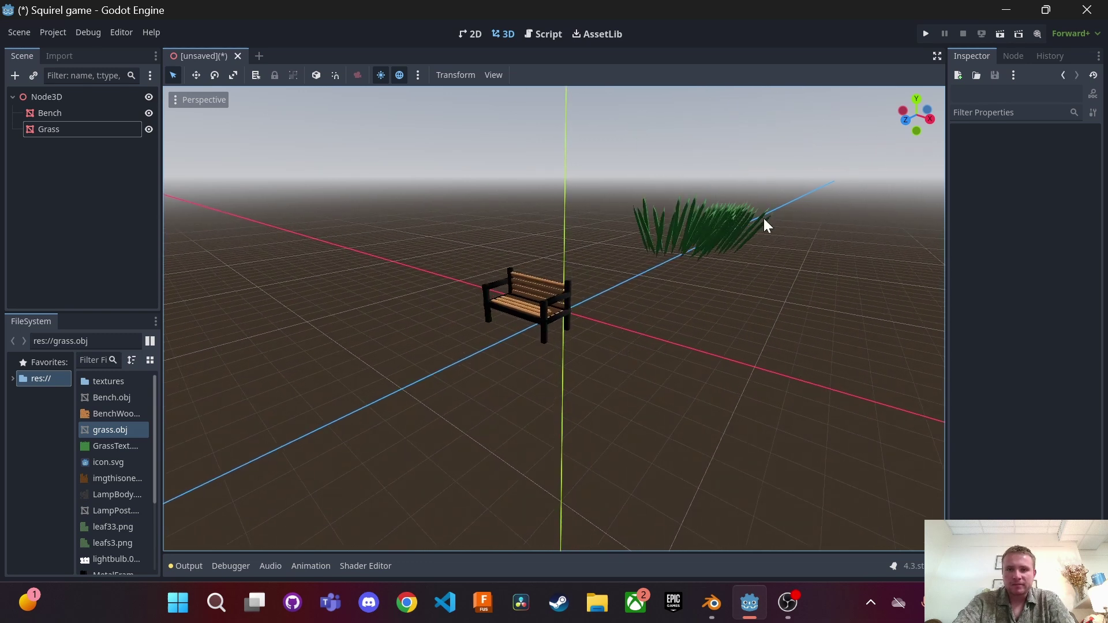